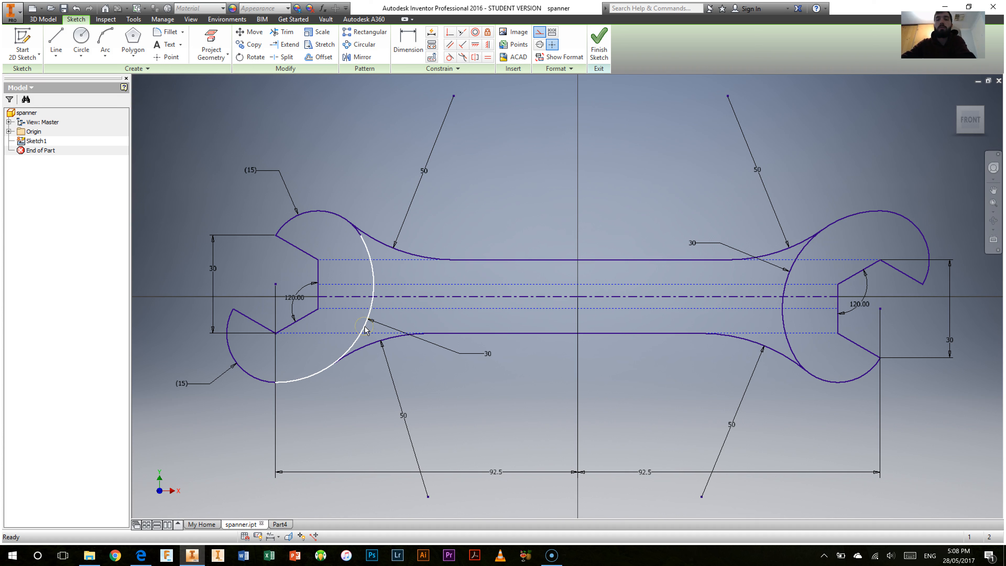
Step: Switch to the empty Part4 document and start a 2D sketch on the XY plane
{"action": "left_click", "coordinate": [315, 297]}
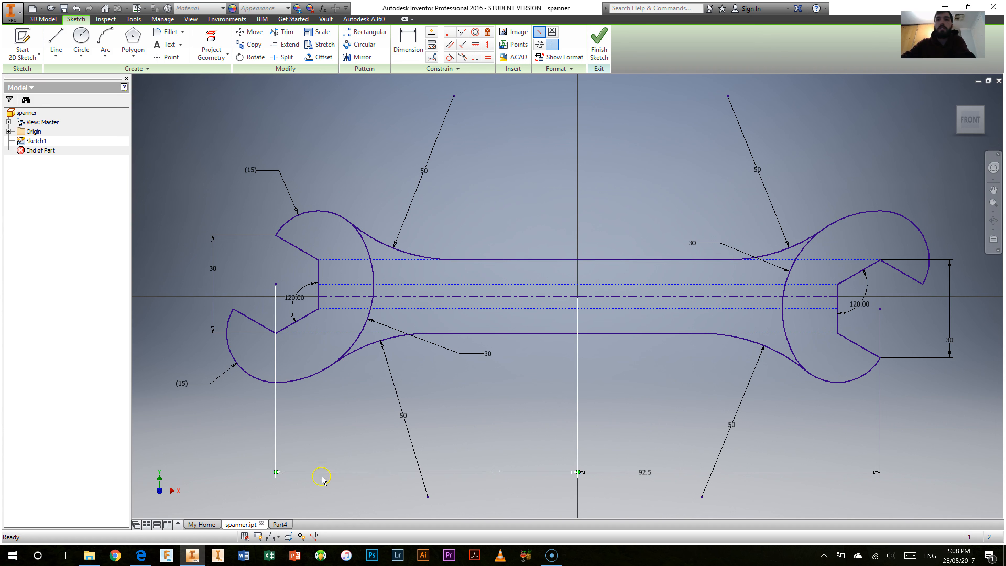
{"action": "left_click", "coordinate": [279, 524]}
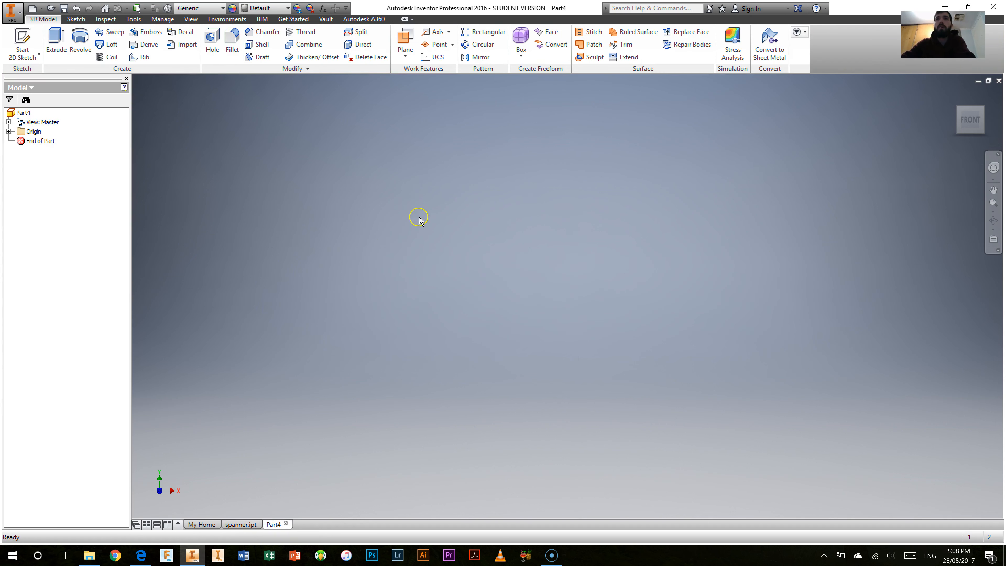
{"action": "left_click", "coordinate": [23, 43]}
{"action": "left_click", "coordinate": [493, 154]}
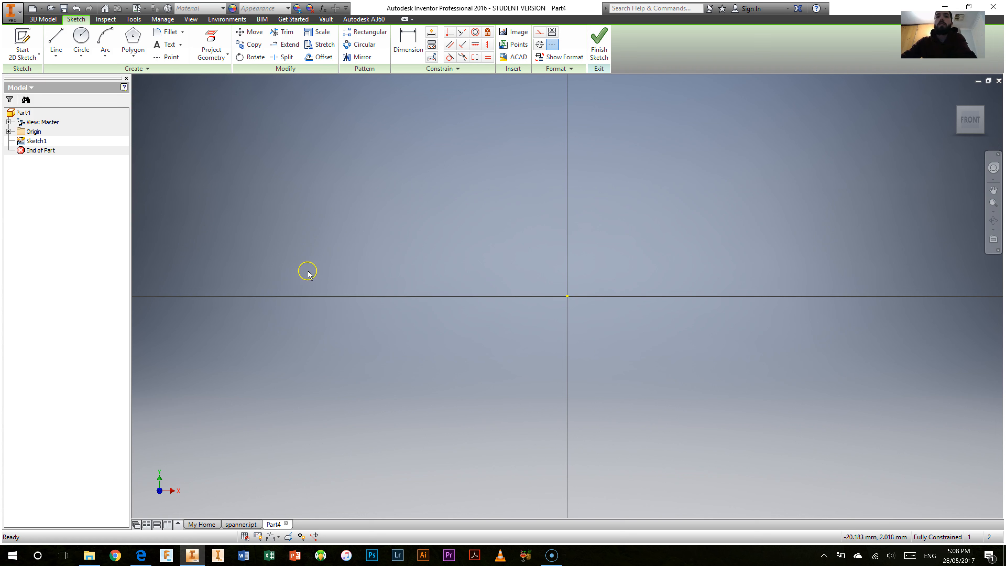
Step: Sketch a six-sided inscribed polygon centred about 22 mm to the left of the origin, with vertices at its top and bottom
{"action": "left_click", "coordinate": [236, 524]}
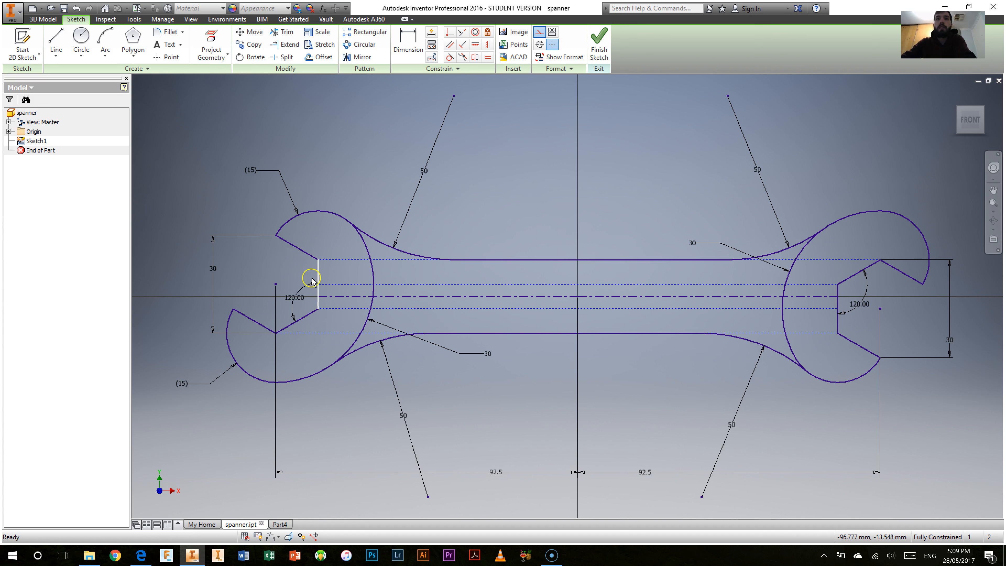
{"action": "left_click", "coordinate": [277, 525]}
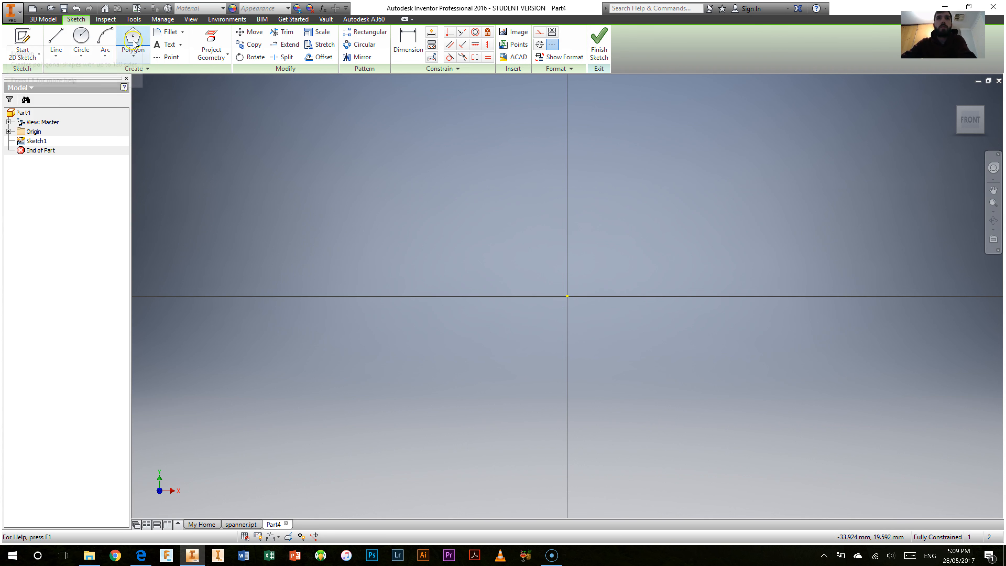
{"action": "left_click", "coordinate": [134, 56]}
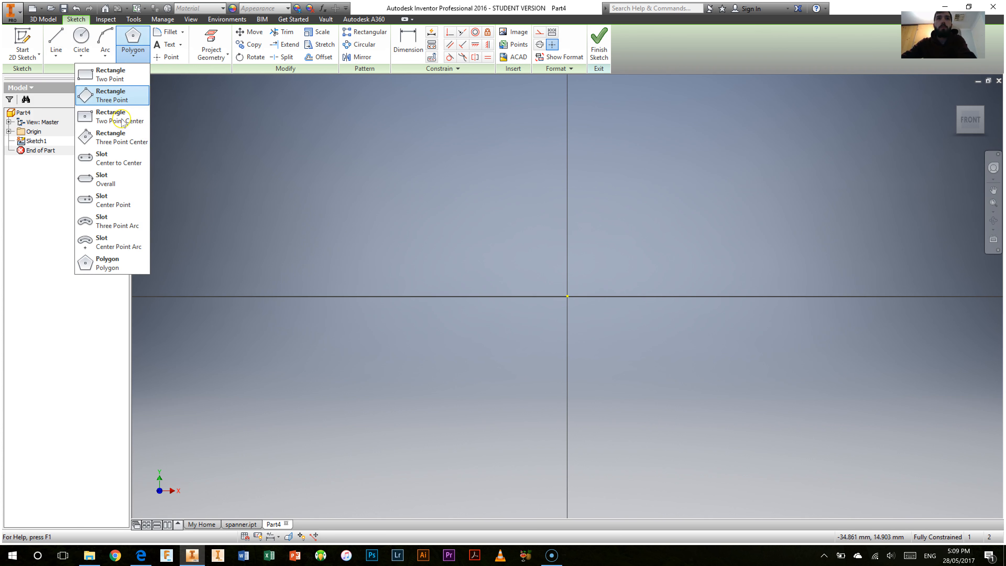
{"action": "left_click", "coordinate": [118, 266]}
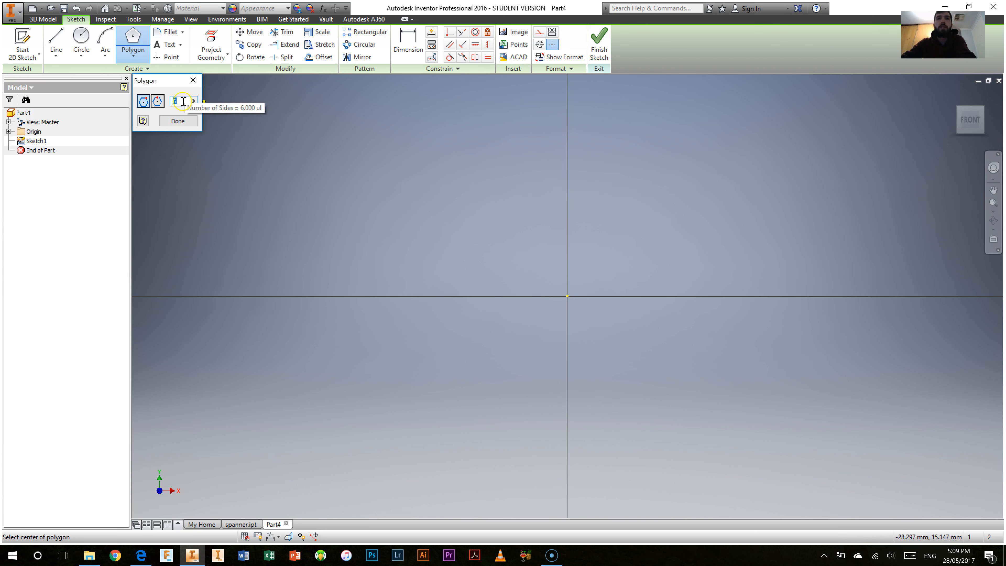
{"action": "left_click", "coordinate": [285, 245]}
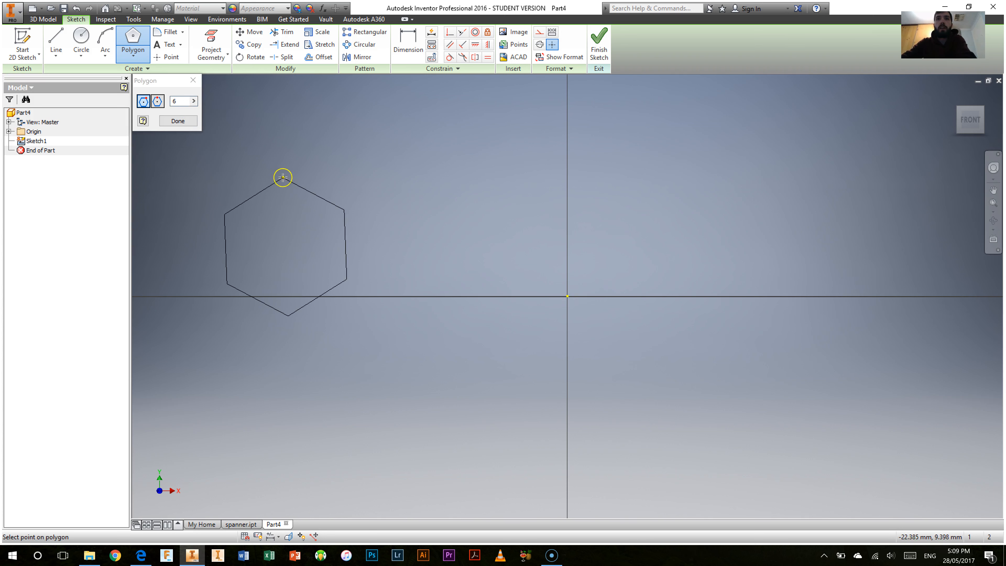
{"action": "left_click", "coordinate": [289, 183]}
{"action": "right_click", "coordinate": [427, 256]}
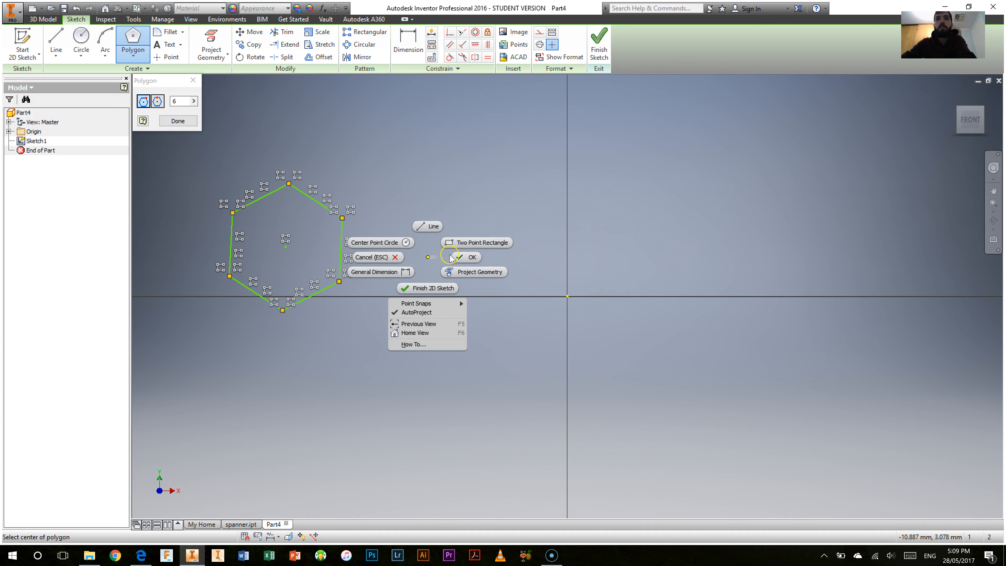
{"action": "left_click", "coordinate": [468, 258]}
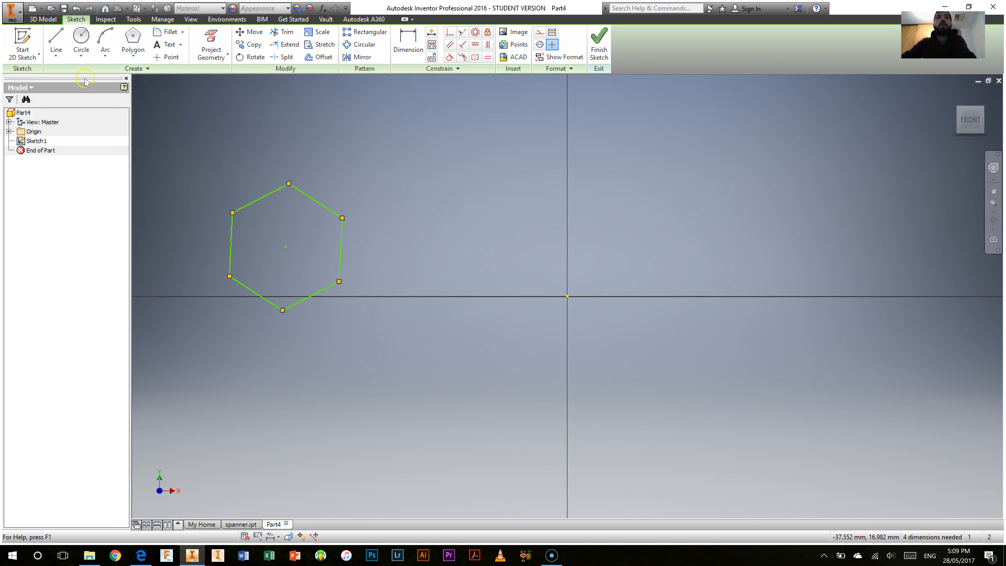
Step: Dimension the vertical distance between the hexagon's top and bottom vertices as 30 mm
{"action": "left_click", "coordinate": [241, 523]}
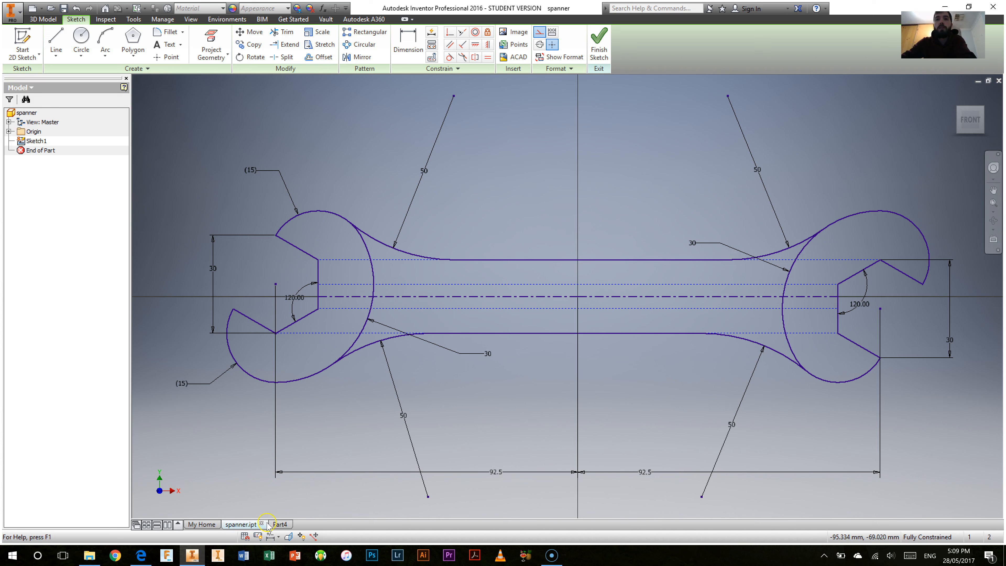
{"action": "left_click", "coordinate": [280, 524]}
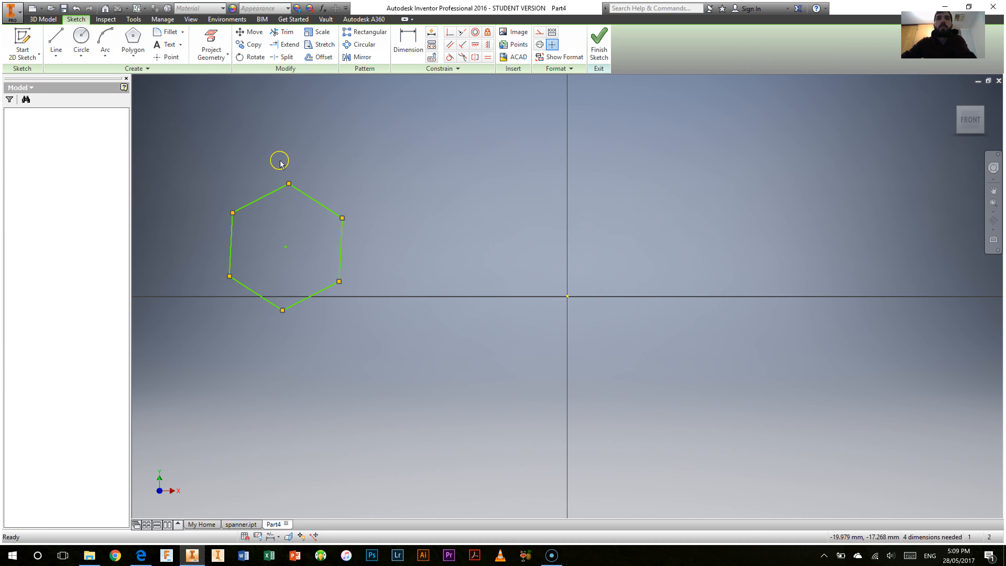
{"action": "left_click", "coordinate": [407, 39]}
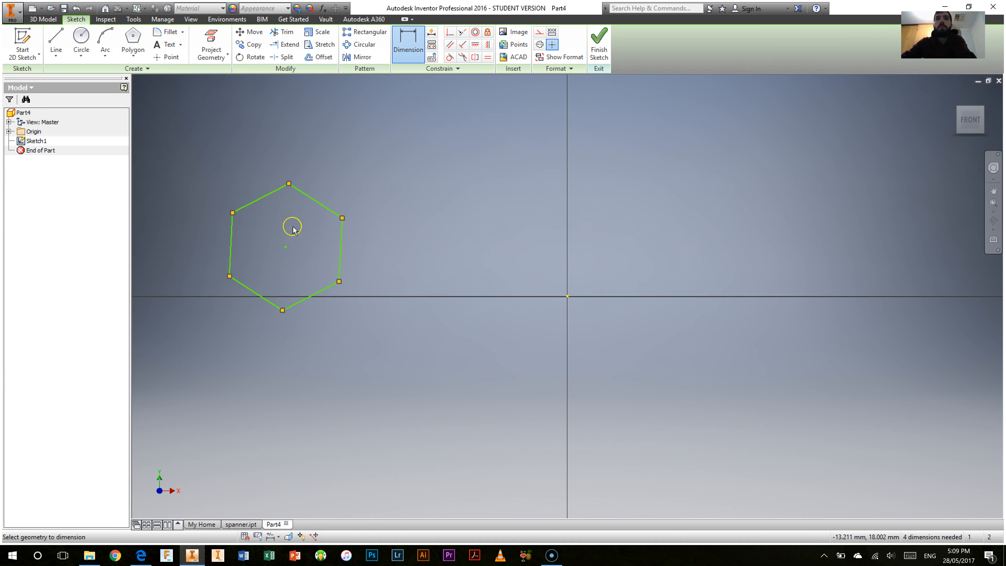
{"action": "left_click", "coordinate": [288, 183]}
{"action": "left_click", "coordinate": [282, 310]}
{"action": "left_click", "coordinate": [190, 259]}
{"action": "type", "text": "30"}
{"action": "key", "text": "Return"}
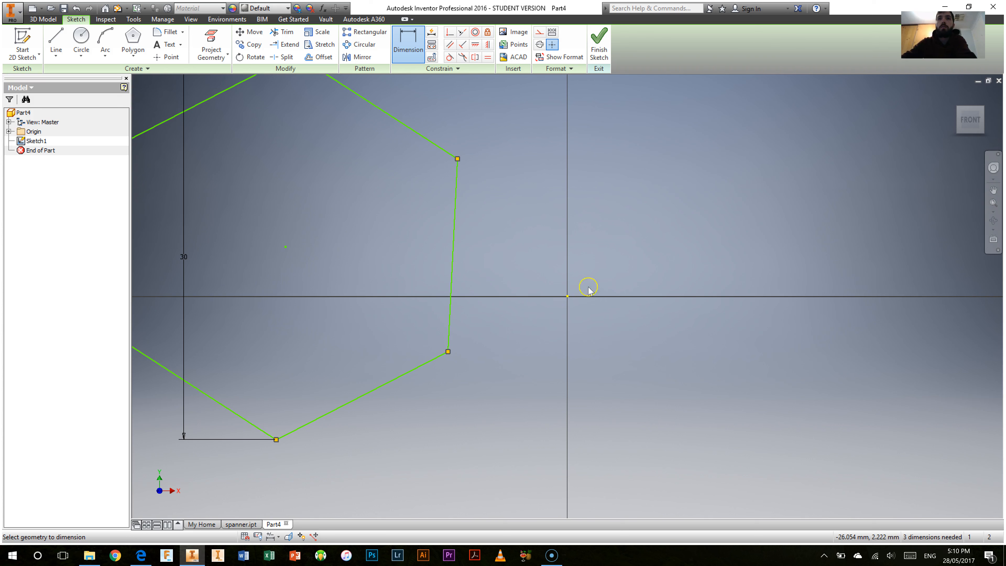
Step: Dimension the horizontal distance from the hexagon's centre point to the sketch origin as 92.5 mm
{"action": "left_click", "coordinate": [970, 119]}
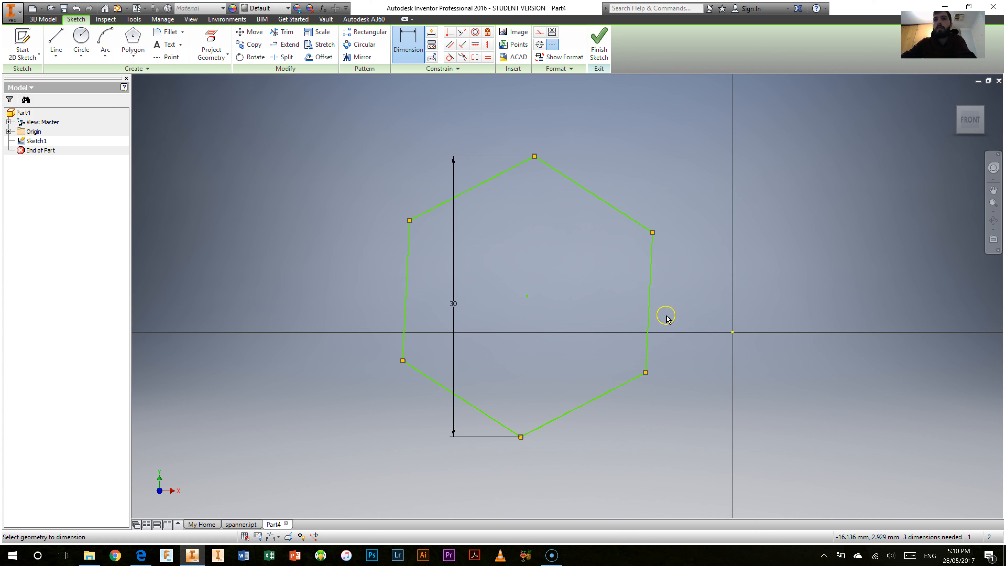
{"action": "left_click", "coordinate": [526, 296]}
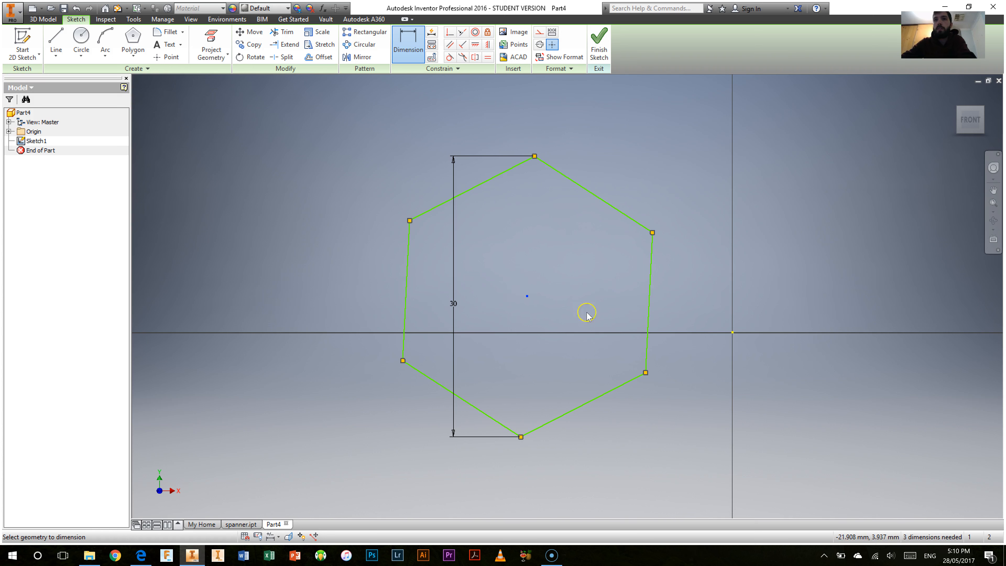
{"action": "left_click", "coordinate": [732, 332]}
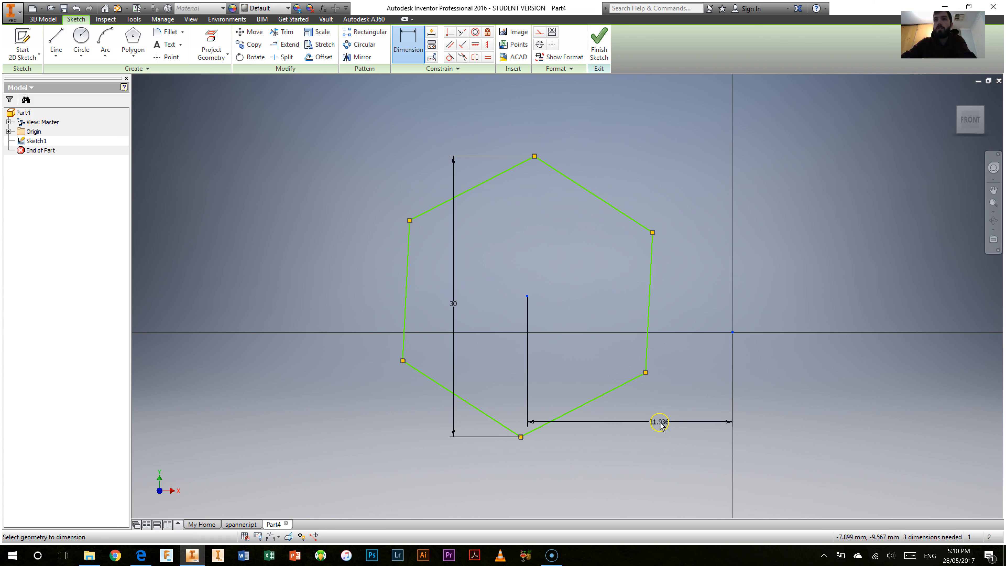
{"action": "left_click", "coordinate": [660, 421]}
{"action": "type", "text": "92.5"}
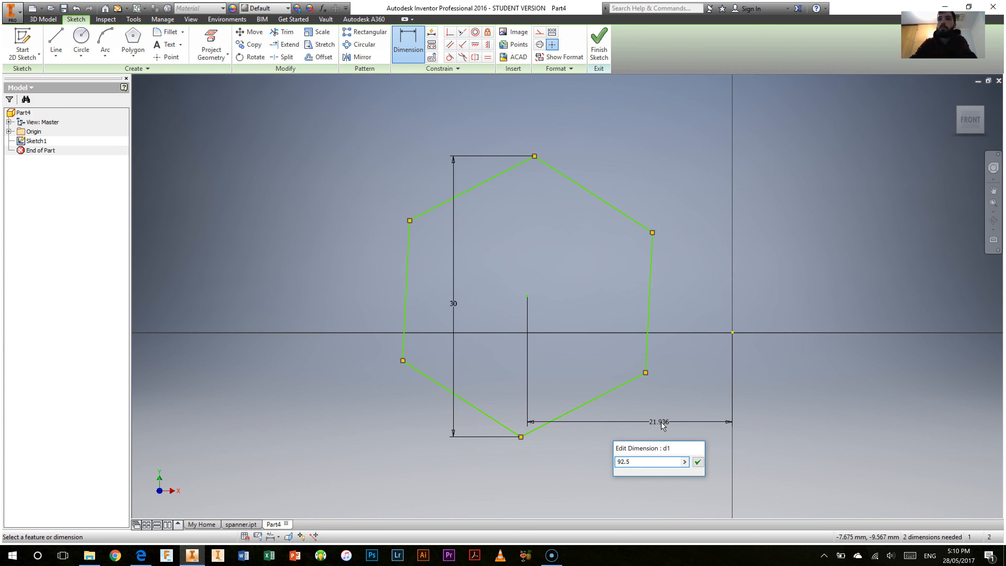
{"action": "key", "text": "Return"}
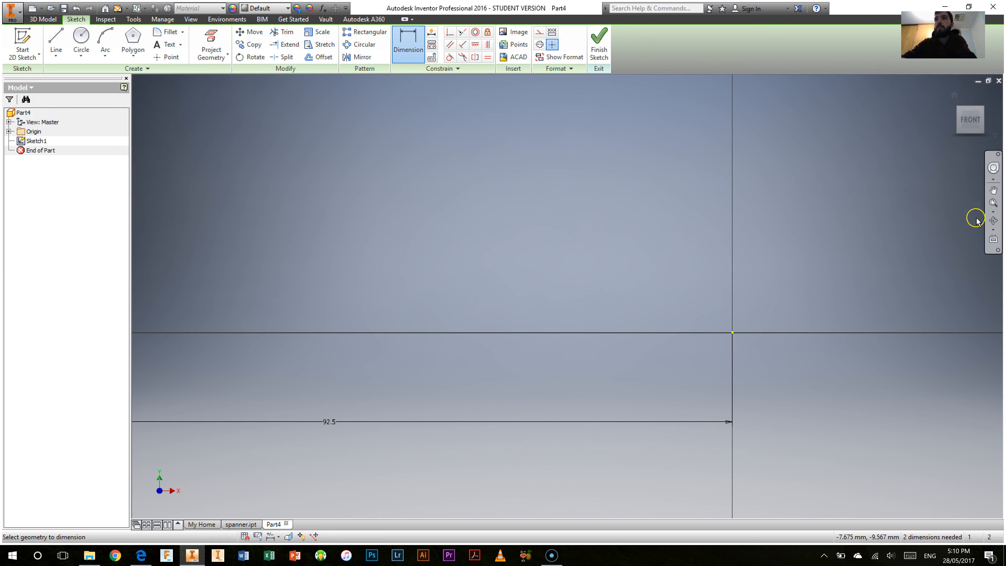
Step: Constrain the hexagon's right side to be vertical and nudge the hexagon slightly upward
{"action": "left_click", "coordinate": [993, 202]}
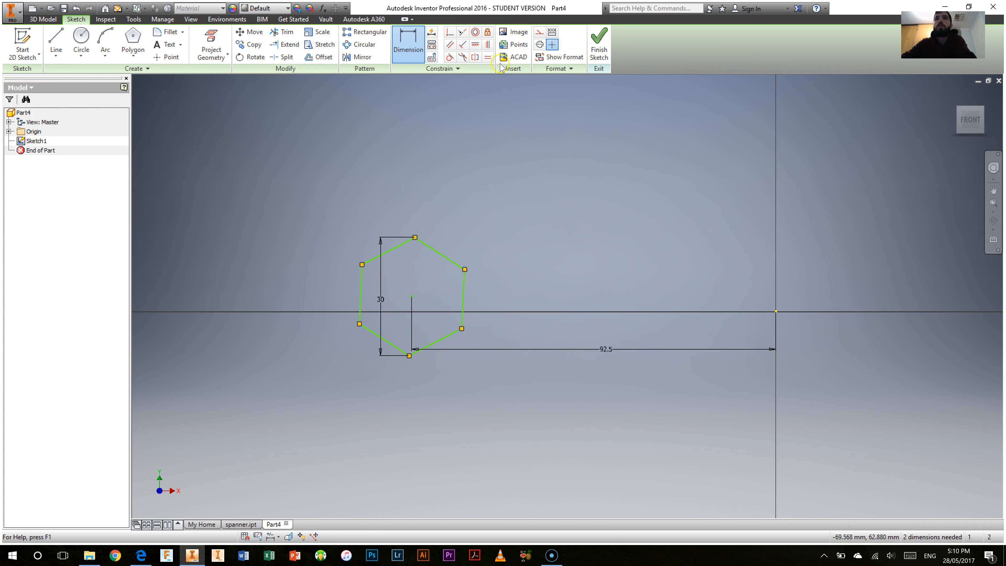
{"action": "left_click", "coordinate": [487, 44]}
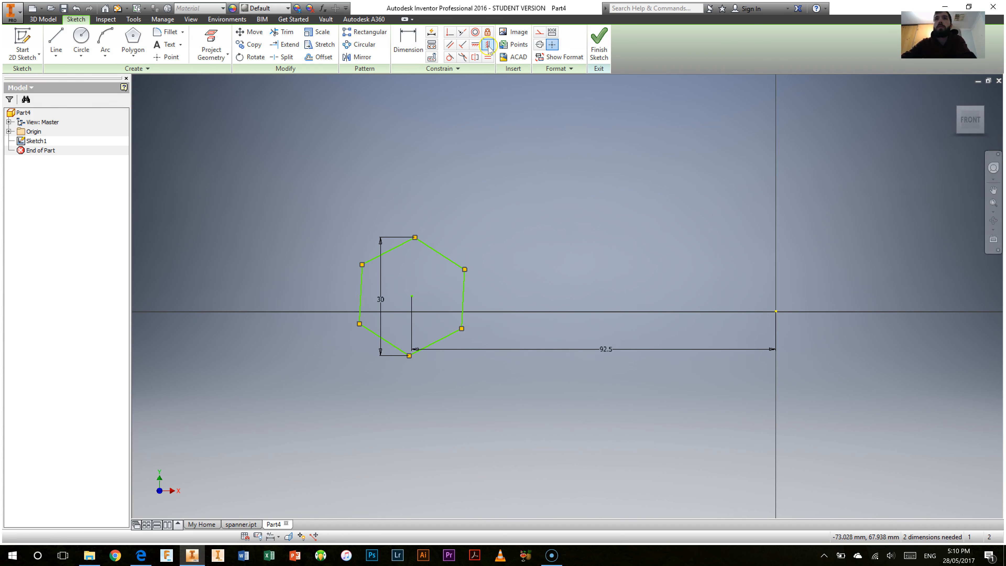
{"action": "left_click", "coordinate": [464, 291]}
{"action": "right_click", "coordinate": [491, 269]}
{"action": "left_click", "coordinate": [550, 281]}
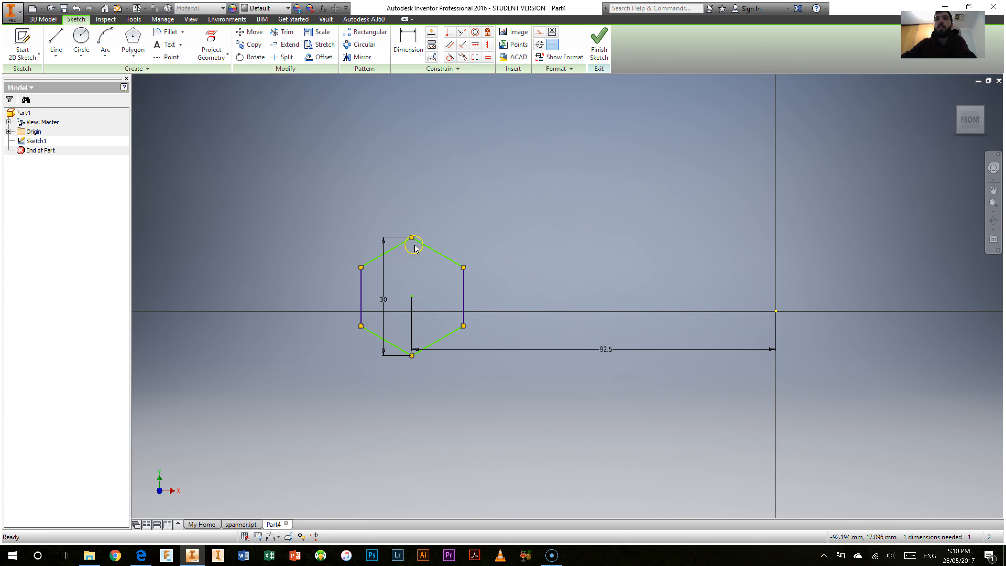
{"action": "left_click_drag", "start_coordinate": [412, 276], "coordinate": [415, 294]}
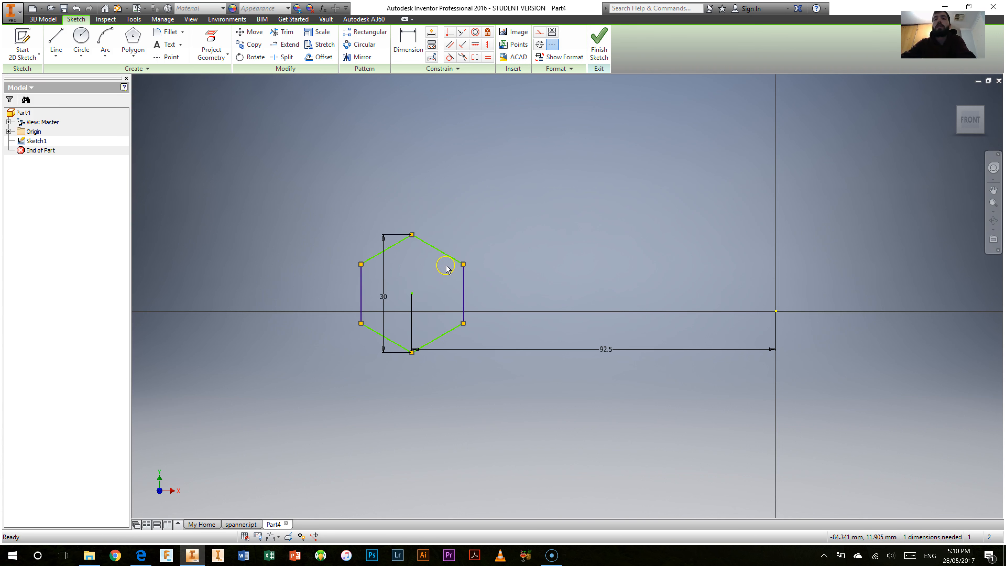
Step: Remove the hexagon's upper-left and left vertical sides to open the spanner jaw
{"action": "left_click", "coordinate": [240, 524]}
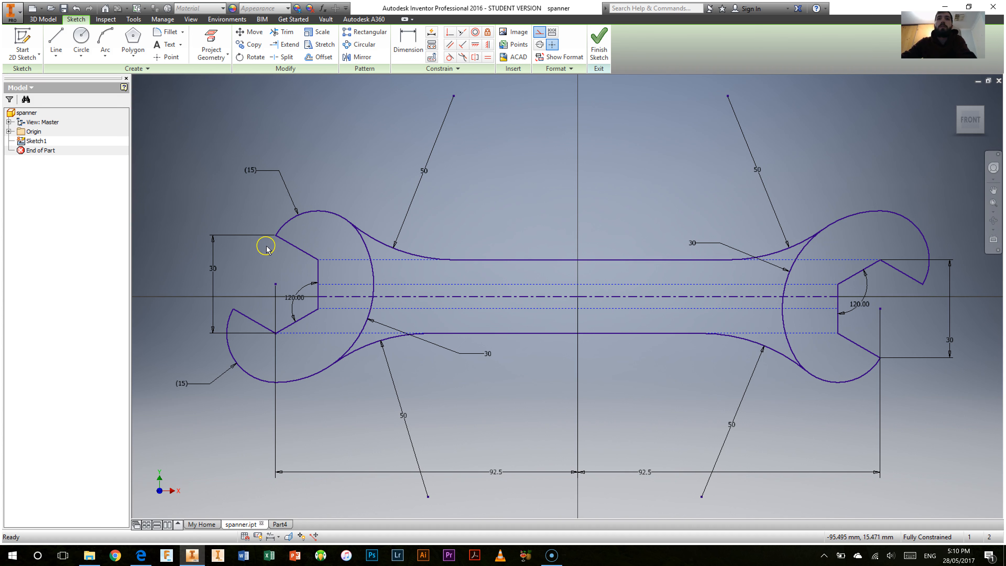
{"action": "left_click", "coordinate": [279, 525]}
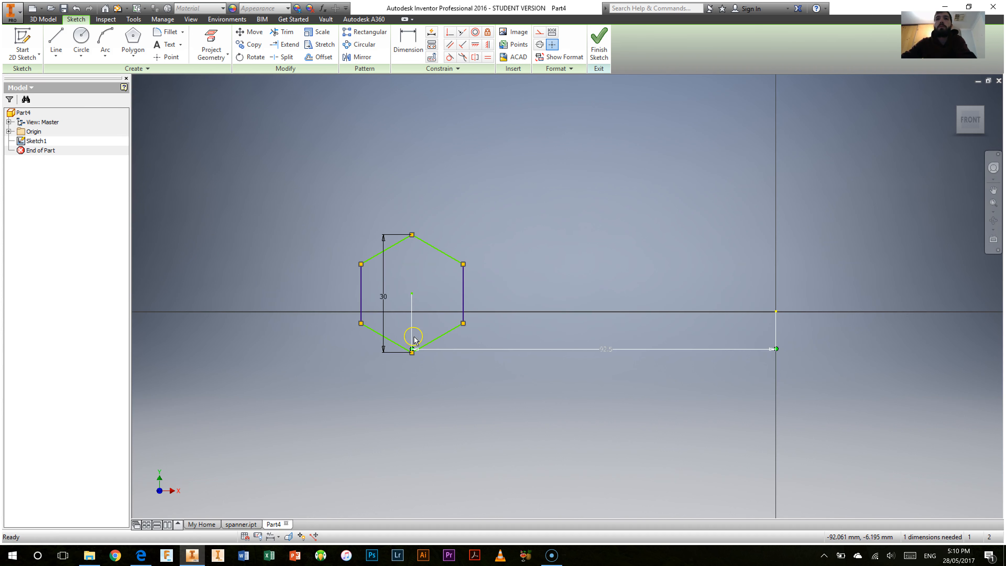
{"action": "right_click", "coordinate": [397, 248]}
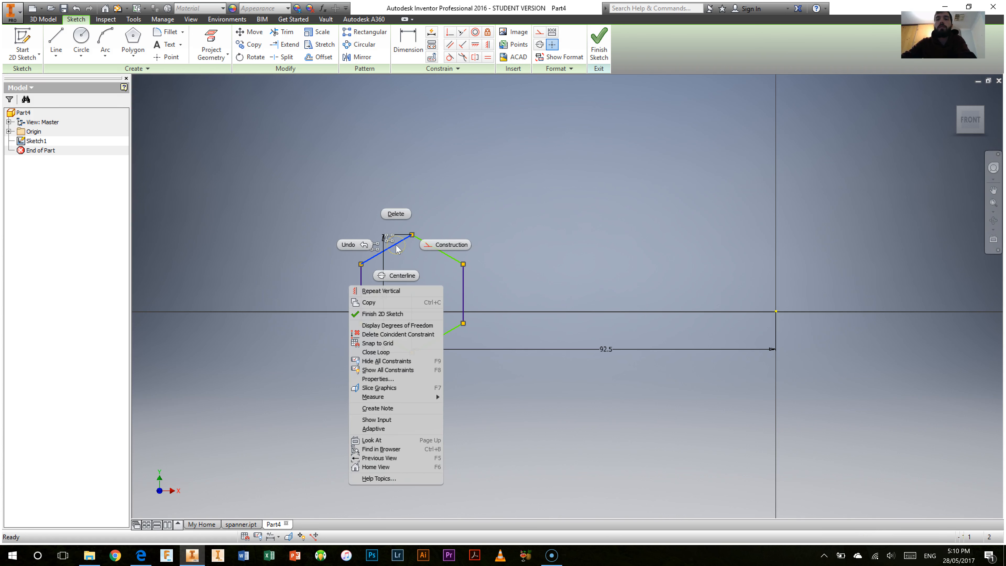
{"action": "left_click", "coordinate": [396, 214]}
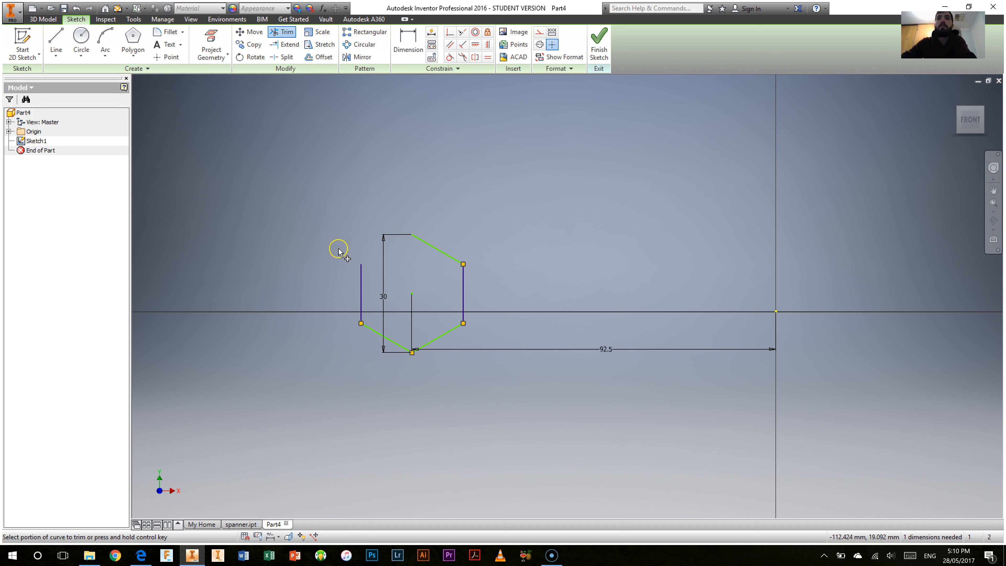
{"action": "left_click", "coordinate": [360, 281]}
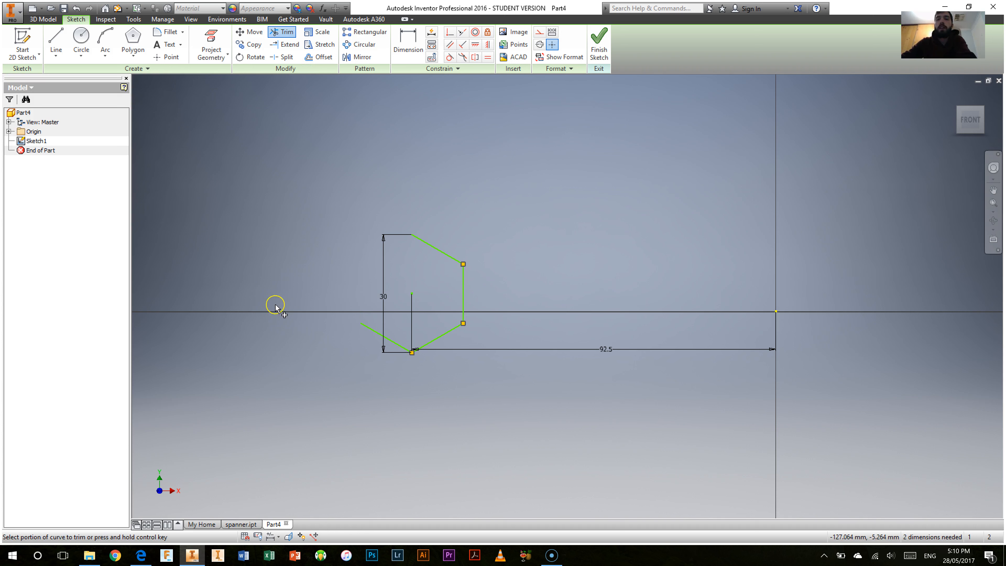
{"action": "right_click", "coordinate": [346, 231]}
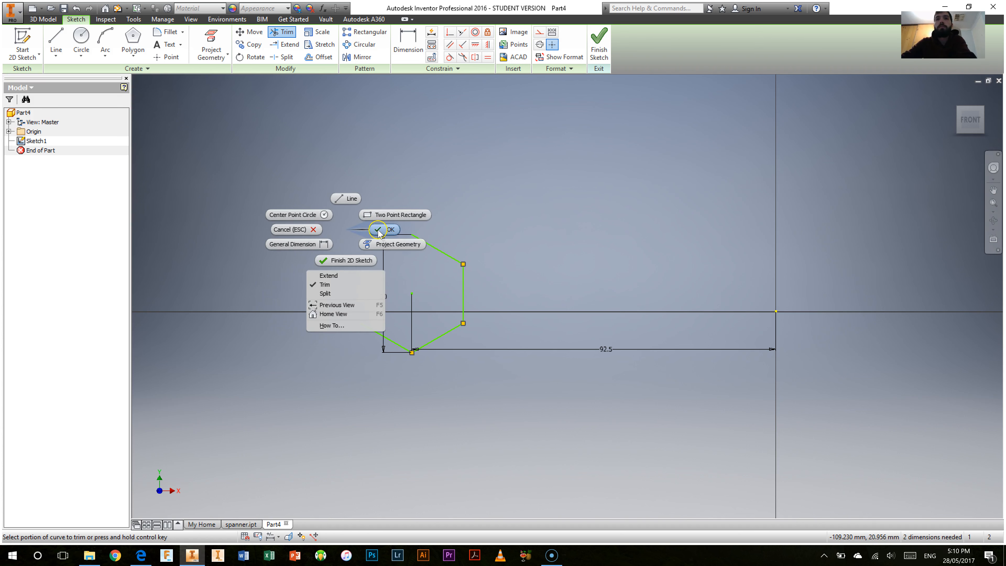
{"action": "left_click", "coordinate": [378, 229]}
{"action": "left_click", "coordinate": [359, 199]}
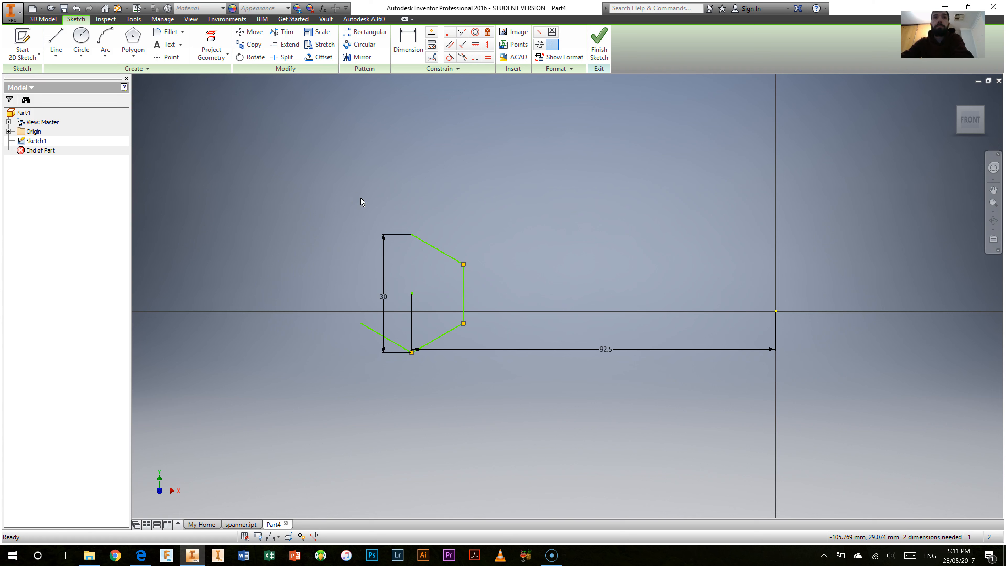
Step: Examine the left jaw's arcs in the finished spanner.ipt sketch, and return to the new part
{"action": "left_click", "coordinate": [240, 524]}
{"action": "left_click", "coordinate": [381, 317]}
{"action": "left_click", "coordinate": [368, 244]}
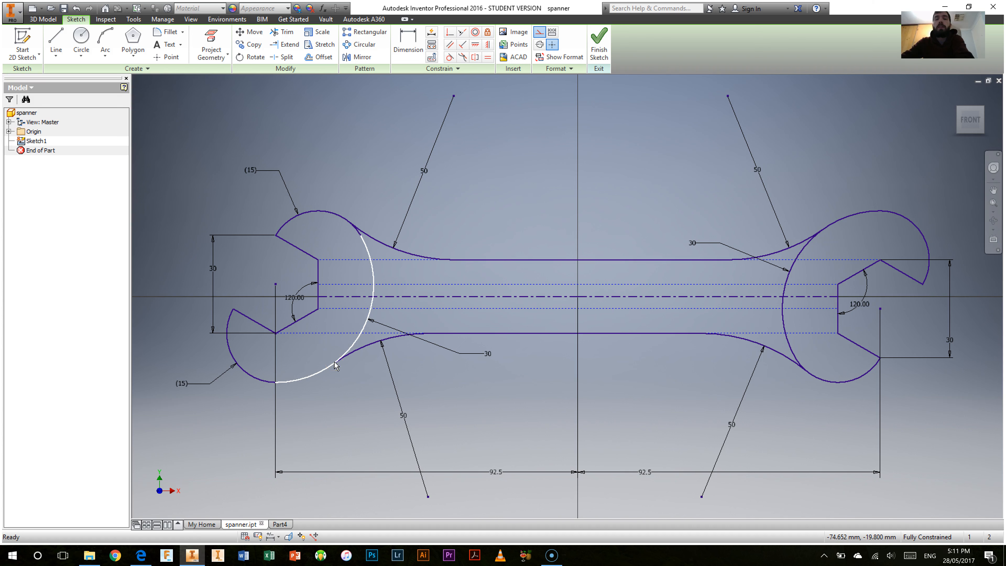
{"action": "left_click", "coordinate": [274, 524]}
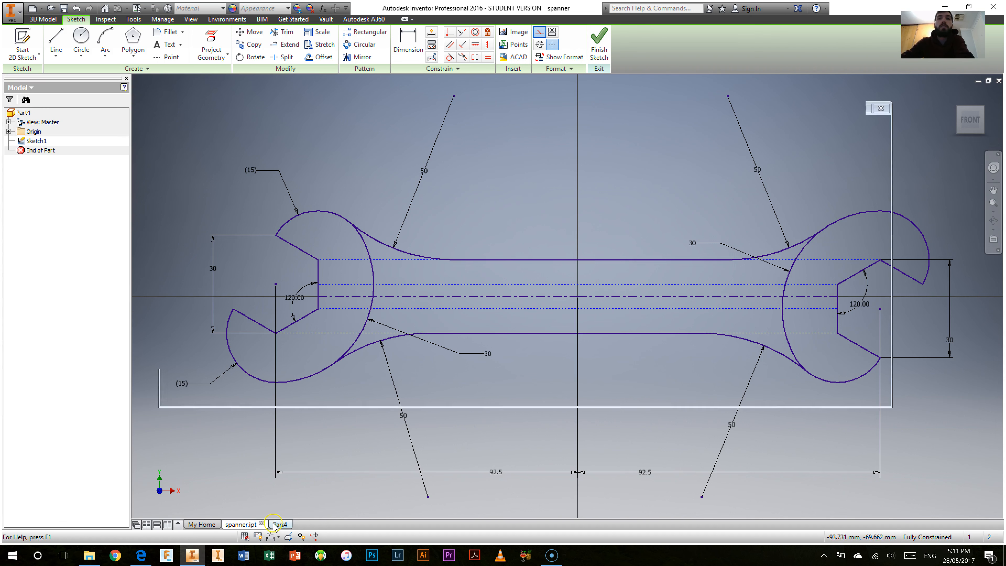
Step: Draw a centre-point arc around the hexagon's upper-right vertex, starting at its top vertex and sweeping clockwise over the jaw
{"action": "left_click", "coordinate": [109, 55]}
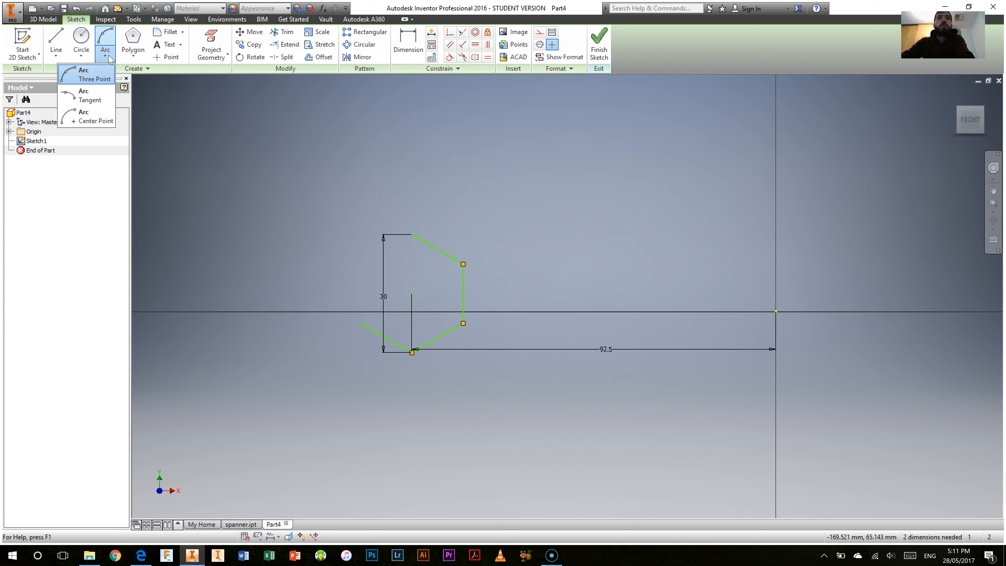
{"action": "left_click", "coordinate": [109, 124]}
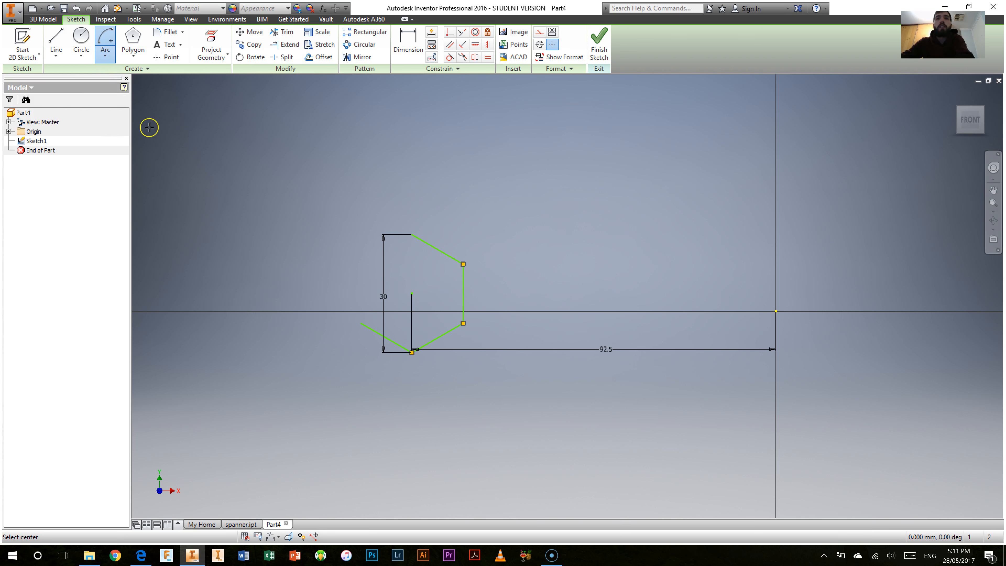
{"action": "left_click", "coordinate": [462, 264]}
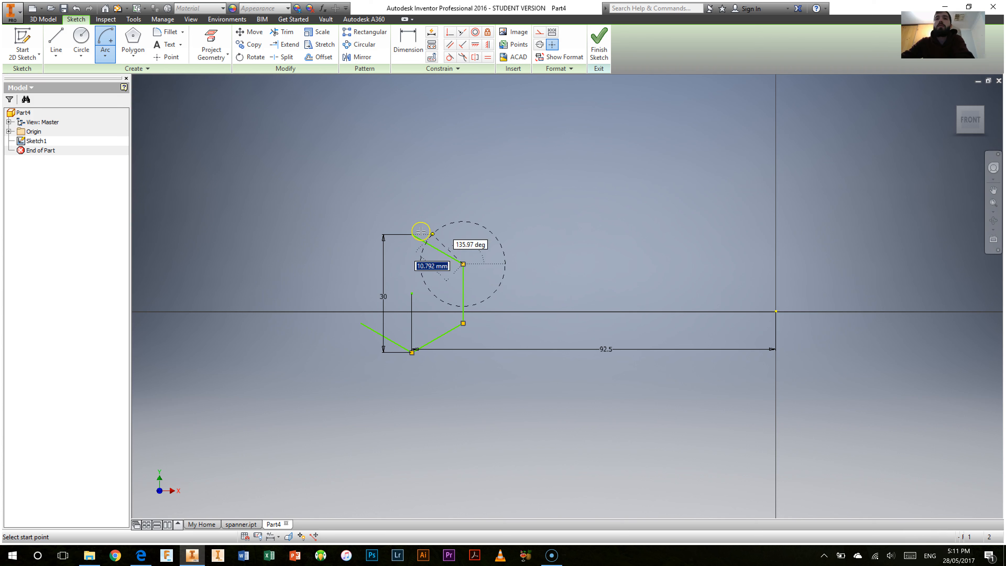
{"action": "left_click", "coordinate": [411, 234]}
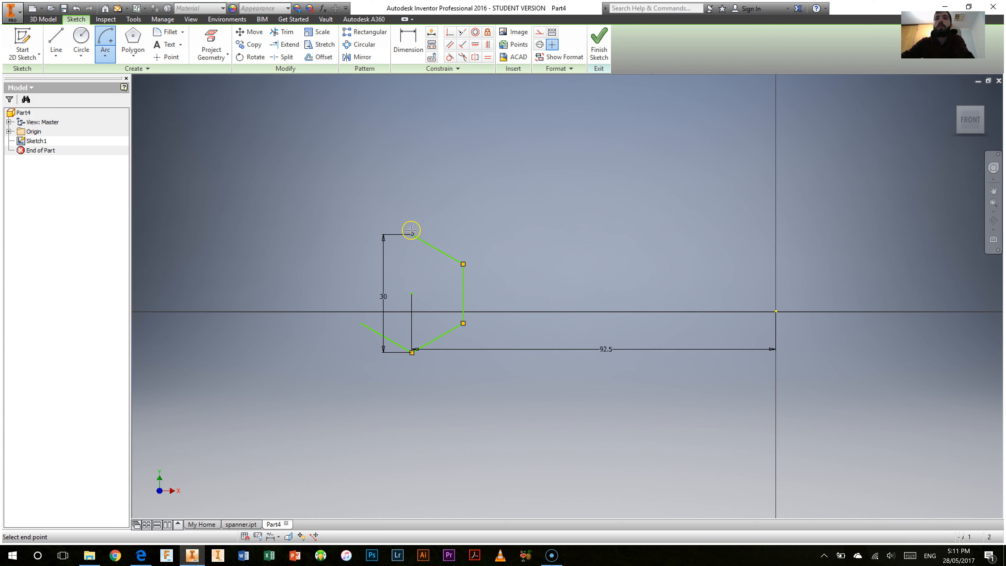
{"action": "left_click", "coordinate": [493, 207]}
Step: Draw a centre-point arc around the hexagon's bottom vertex, from the open lower-left line end sweeping about 70 degrees downward
{"action": "left_click", "coordinate": [411, 352]}
{"action": "left_click", "coordinate": [361, 323]}
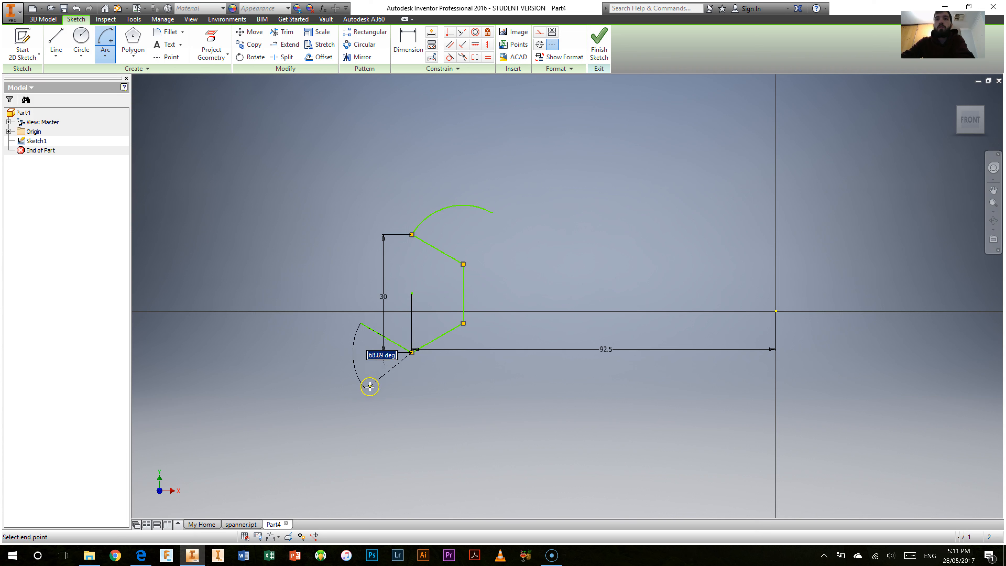
{"action": "left_click", "coordinate": [378, 396]}
{"action": "left_click", "coordinate": [412, 351]}
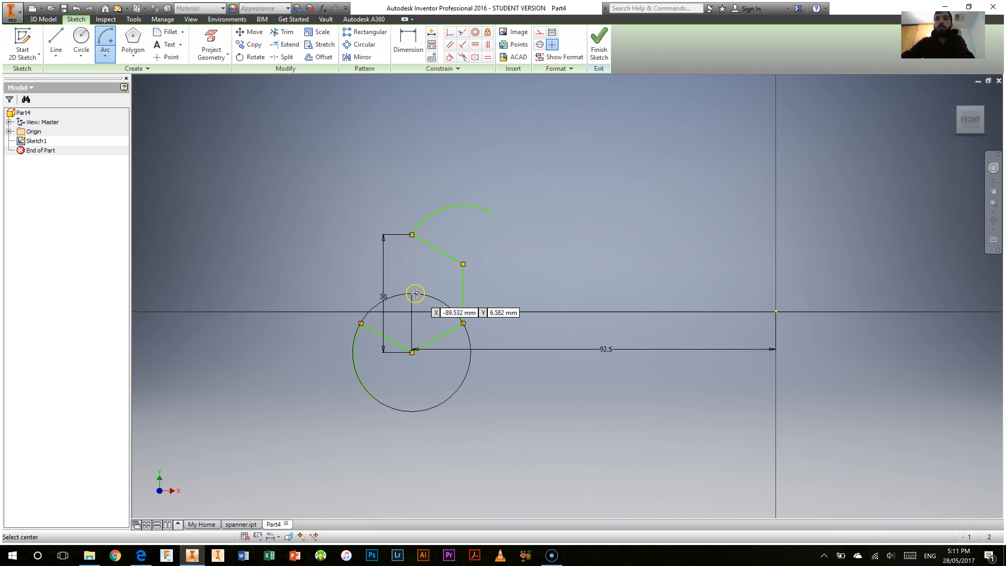
{"action": "left_click", "coordinate": [404, 403]}
{"action": "left_click", "coordinate": [499, 229]}
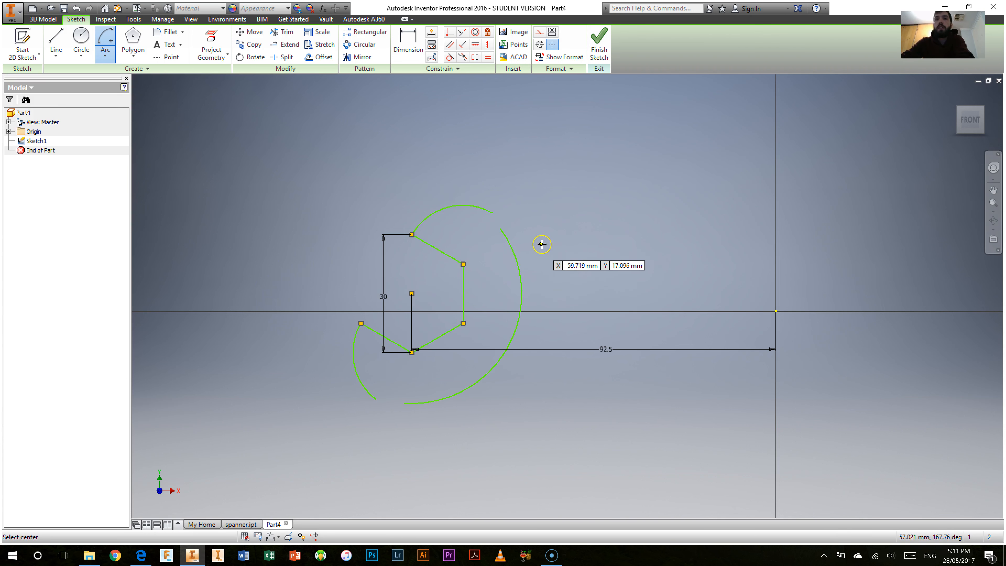
{"action": "right_click", "coordinate": [536, 235]}
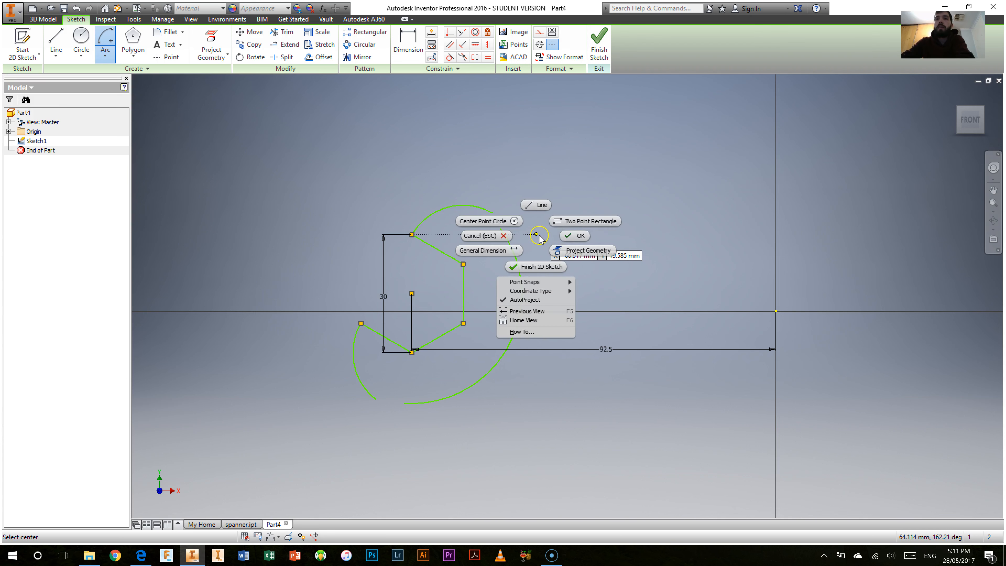
{"action": "left_click", "coordinate": [569, 240]}
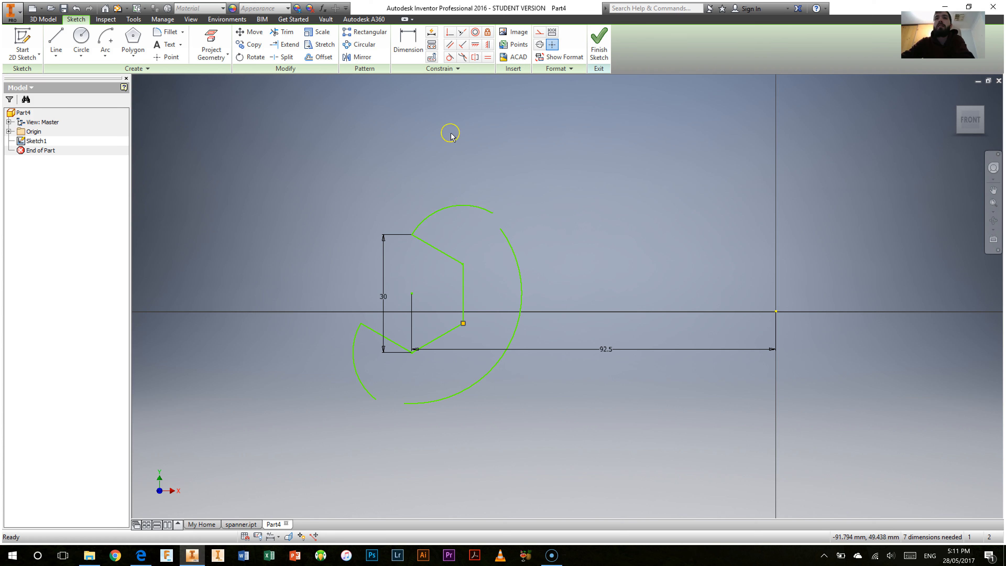
{"action": "left_click", "coordinate": [515, 258]}
{"action": "right_click", "coordinate": [515, 258]}
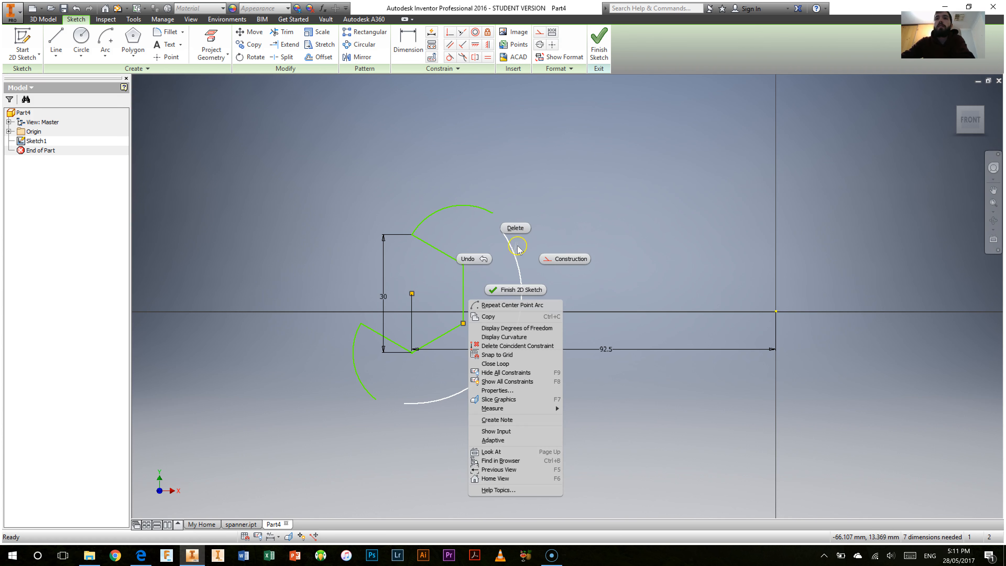
{"action": "left_click", "coordinate": [515, 228]}
Step: Draw a centre-point arc around the hexagon's centre, joining the lower jaw arc's end to the upper jaw arc's end
{"action": "left_click", "coordinate": [105, 39]}
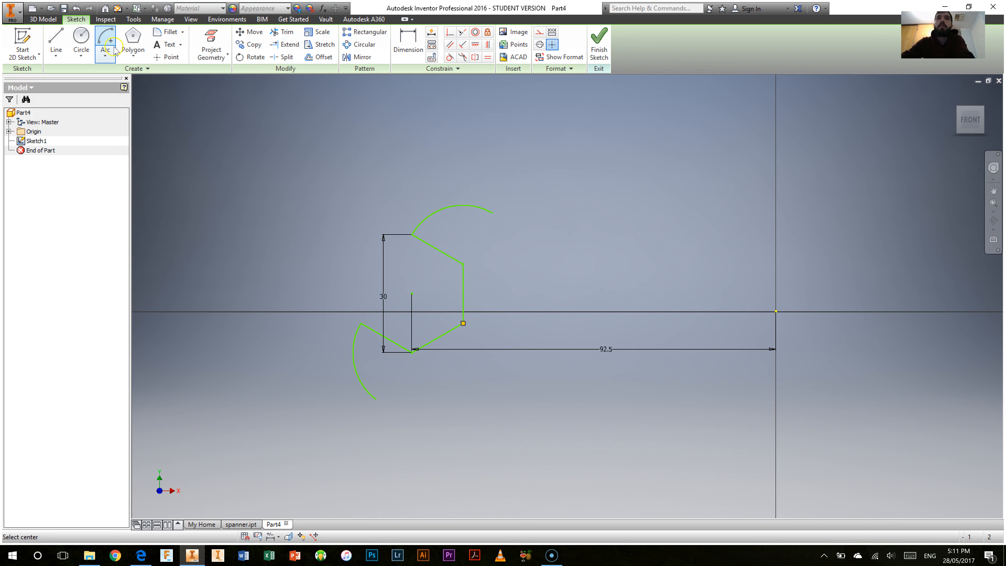
{"action": "left_click", "coordinate": [412, 293]}
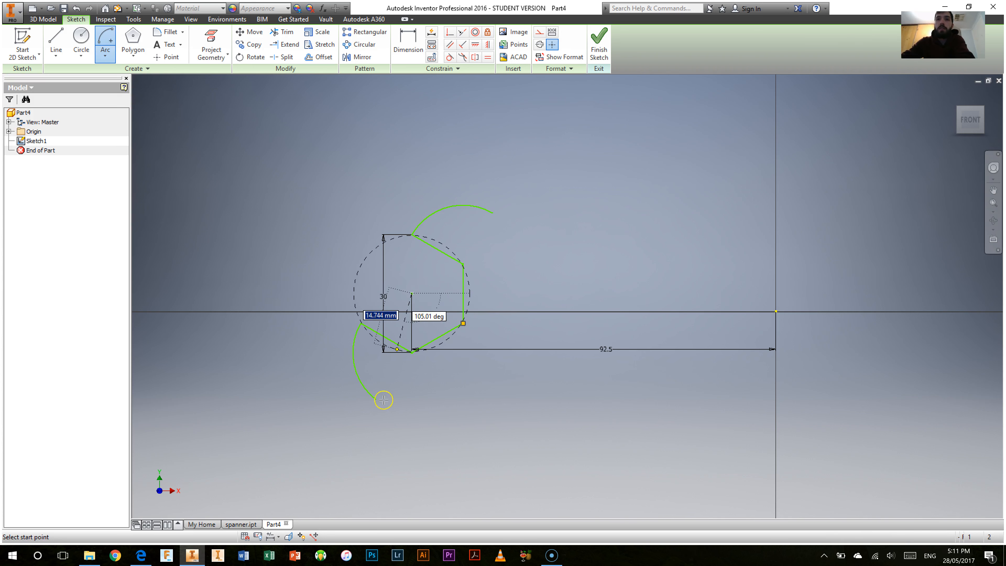
{"action": "left_click", "coordinate": [376, 397]}
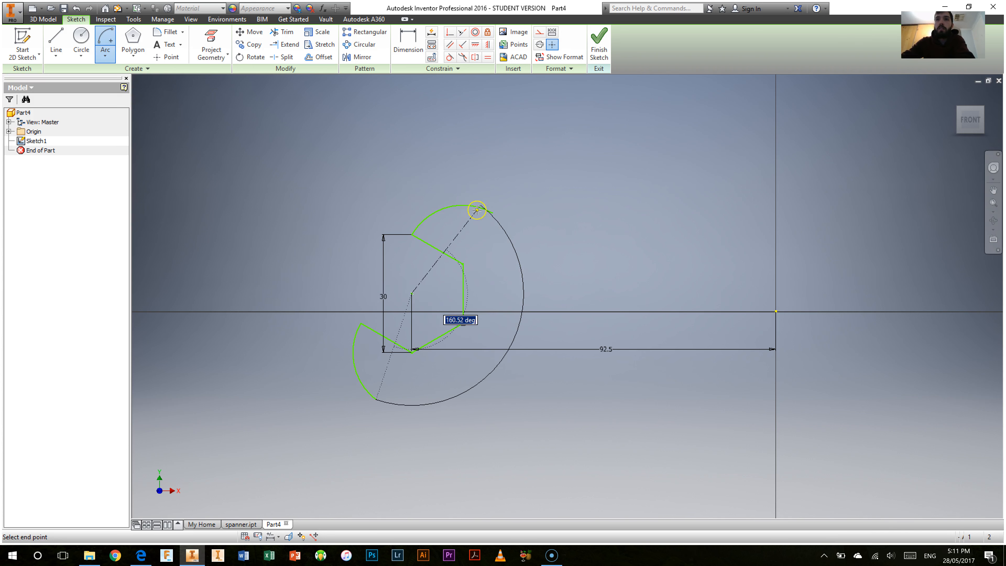
{"action": "left_click", "coordinate": [493, 213]}
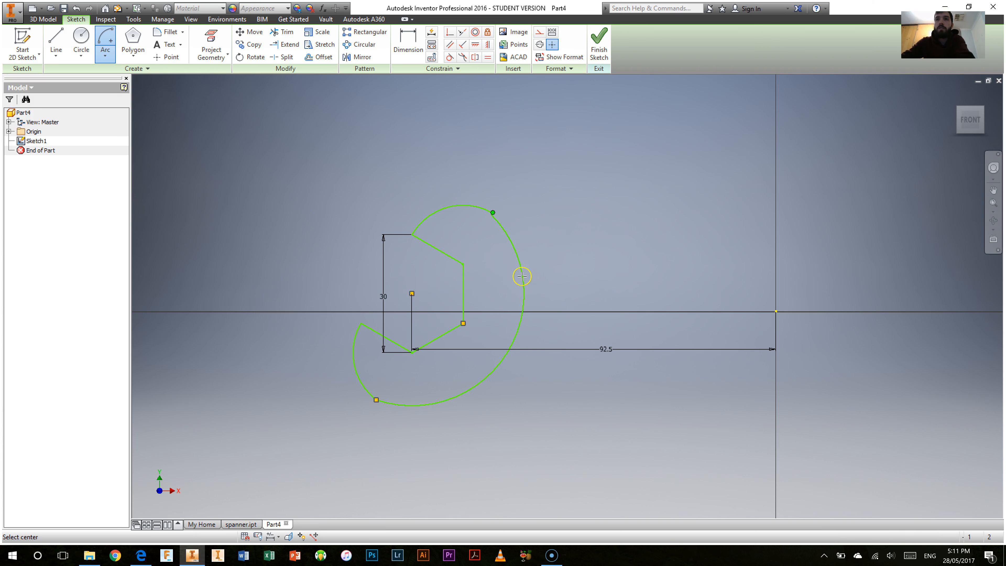
{"action": "right_click", "coordinate": [491, 284]}
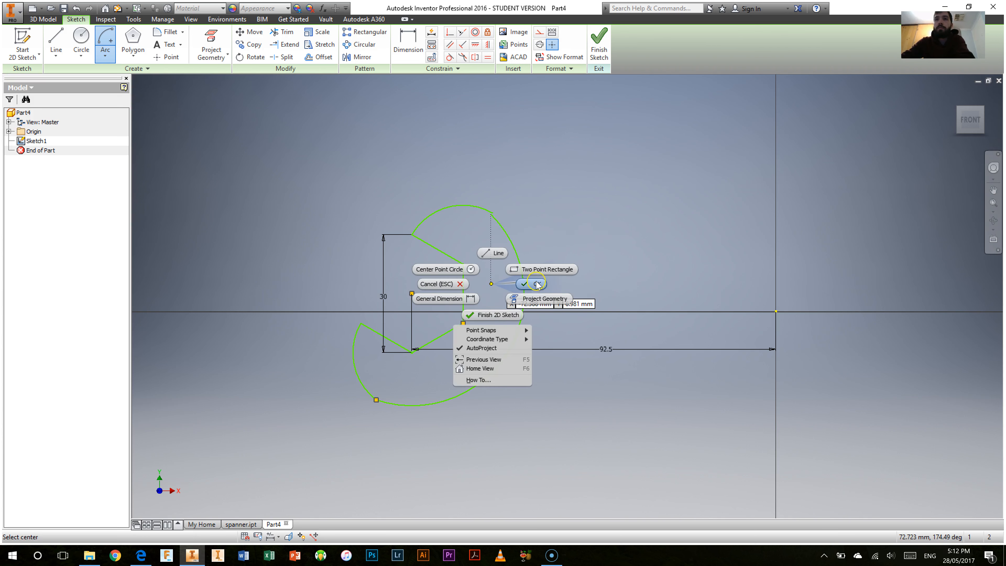
{"action": "left_click", "coordinate": [536, 284]}
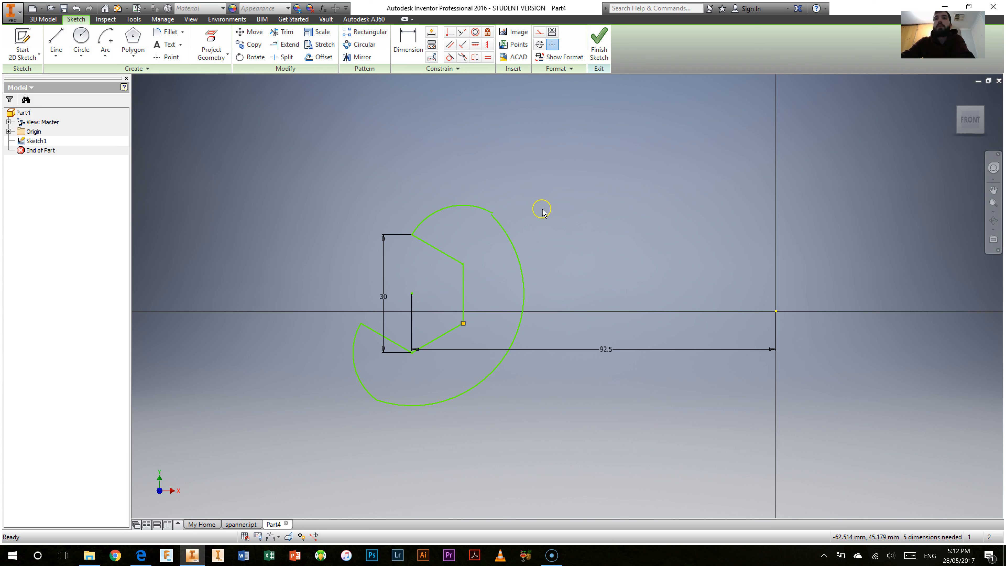
Step: Dimension the upper jaw arc's radius as 15 mm
{"action": "key", "text": "d"}
{"action": "left_click", "coordinate": [452, 210]}
{"action": "left_click", "coordinate": [462, 176]}
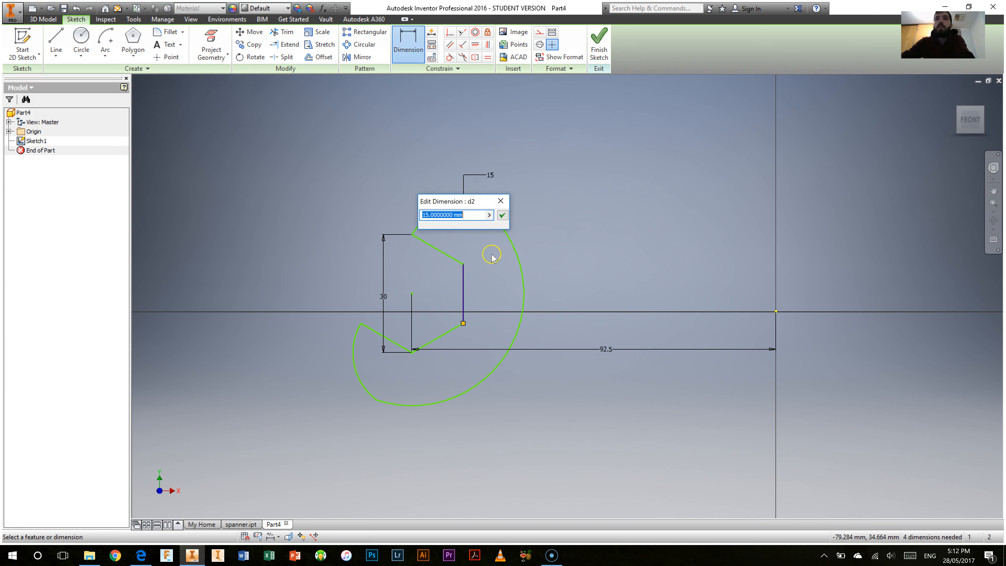
{"action": "left_click", "coordinate": [502, 215]}
Step: Try to add a radius dimension to the lower-left jaw arc
{"action": "left_click", "coordinate": [353, 358]}
{"action": "left_click", "coordinate": [321, 358]}
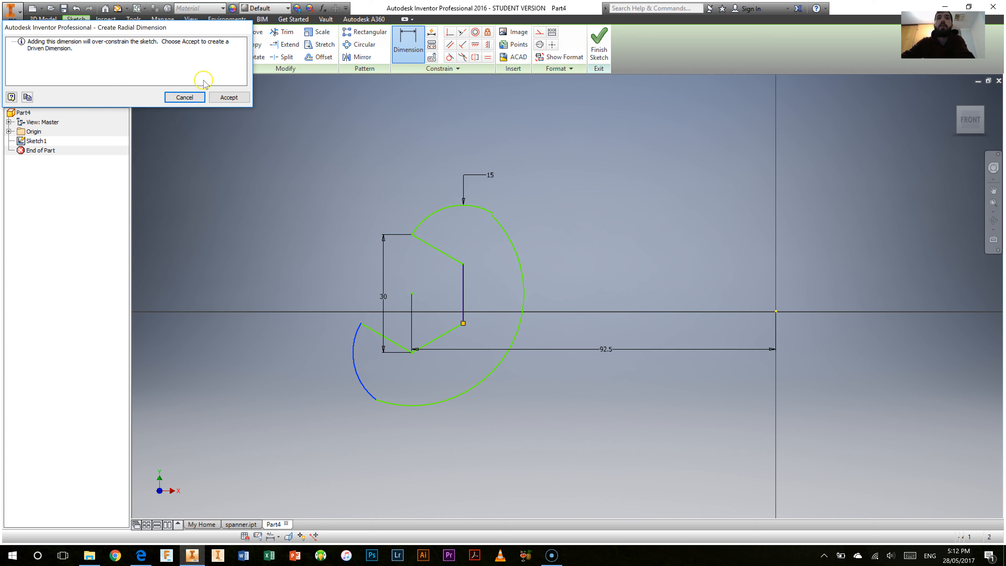
{"action": "left_click", "coordinate": [194, 99]}
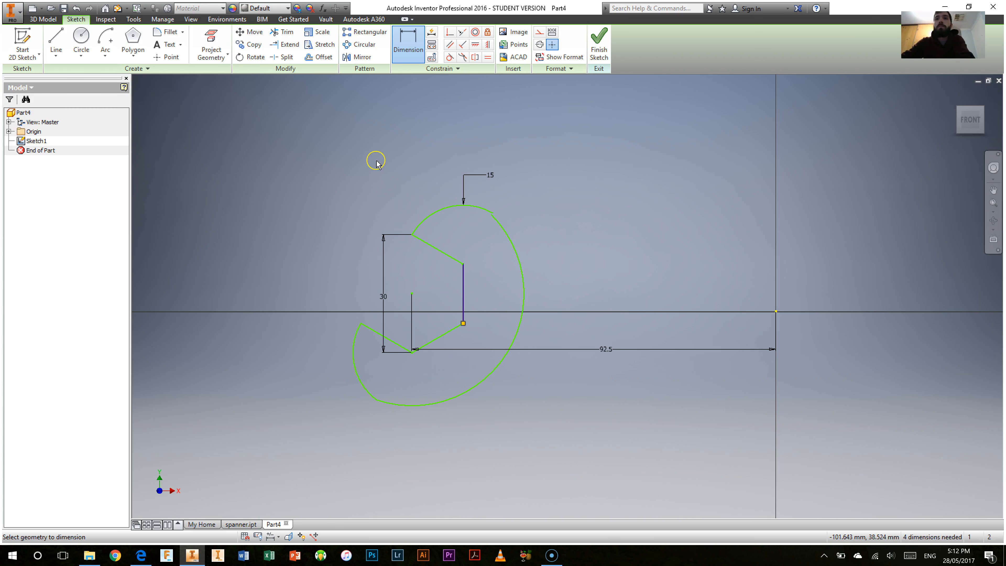
Step: Dimension the large outer arc's radius as 30 mm
{"action": "left_click", "coordinate": [524, 248]}
{"action": "left_click", "coordinate": [541, 202]}
{"action": "type", "text": "30"}
{"action": "key", "text": "Return"}
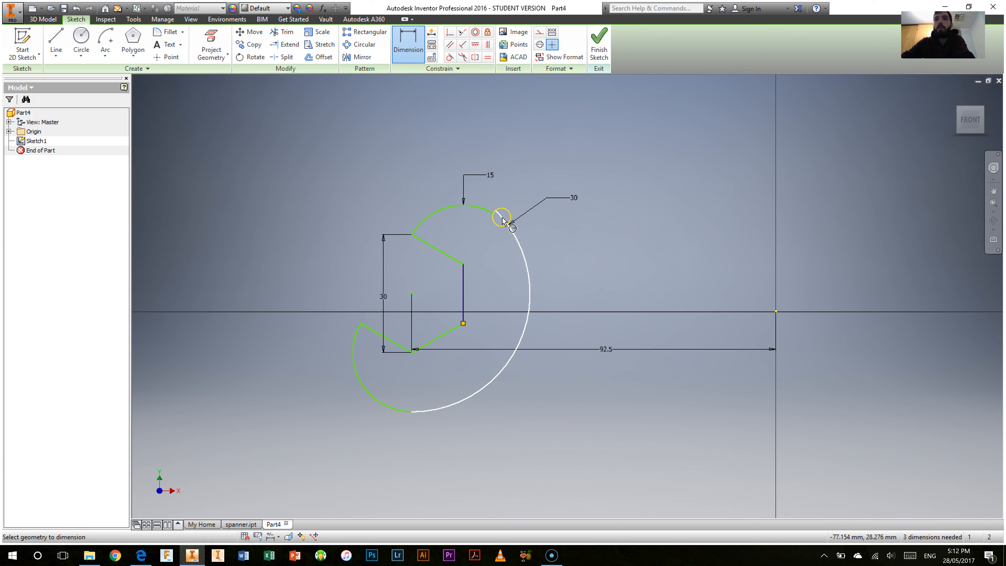
{"action": "right_click", "coordinate": [489, 283]}
{"action": "left_click", "coordinate": [526, 284]}
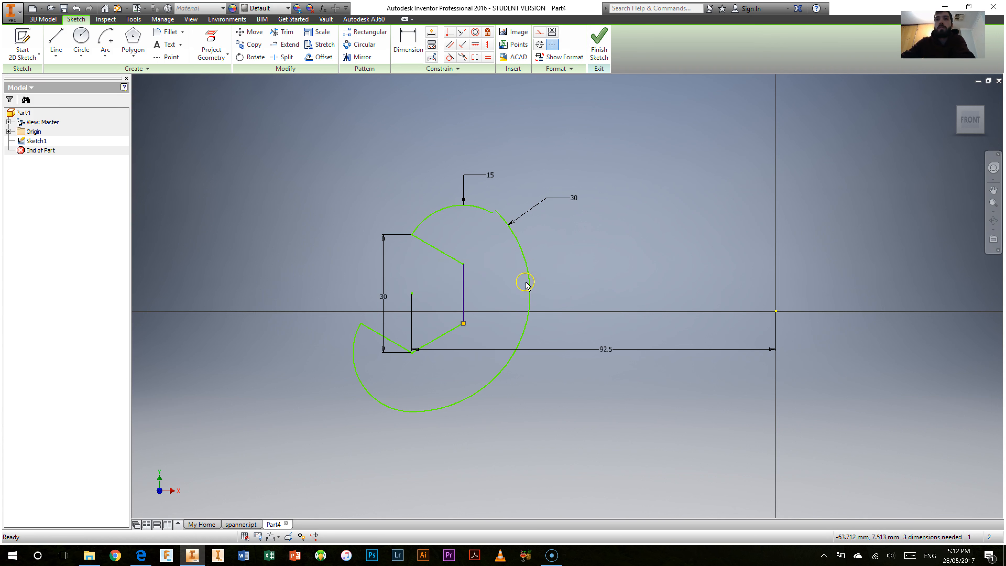
Step: Try to make the large outer arc tangent to the lower and upper jaw arcs
{"action": "left_click", "coordinate": [449, 57]}
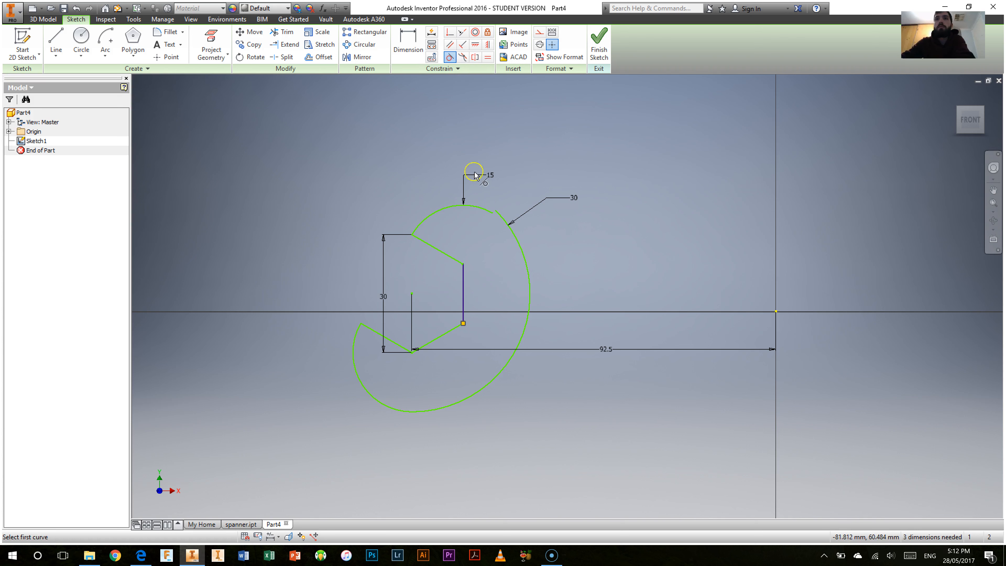
{"action": "left_click", "coordinate": [408, 412]}
{"action": "left_click", "coordinate": [397, 412]}
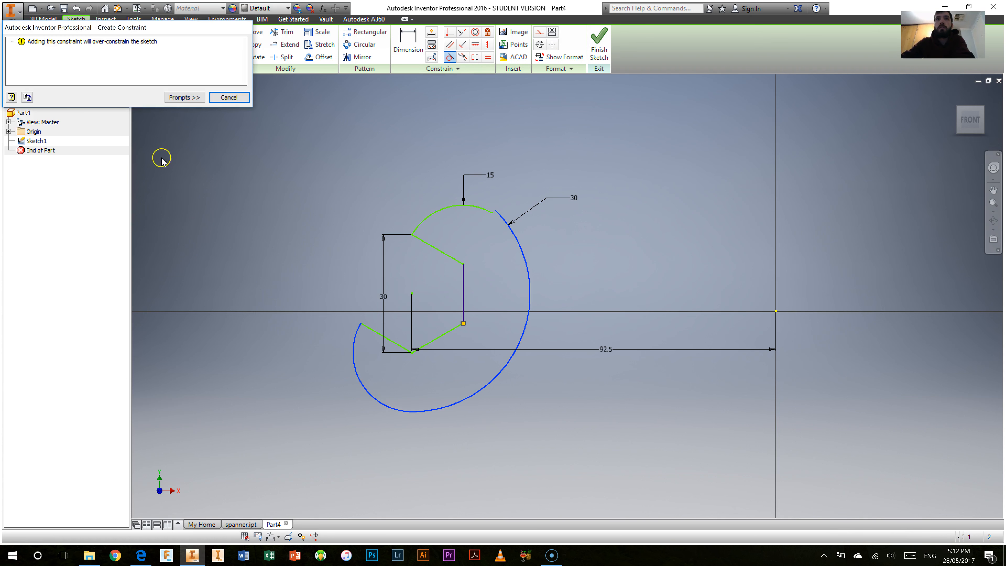
{"action": "left_click", "coordinate": [228, 98]}
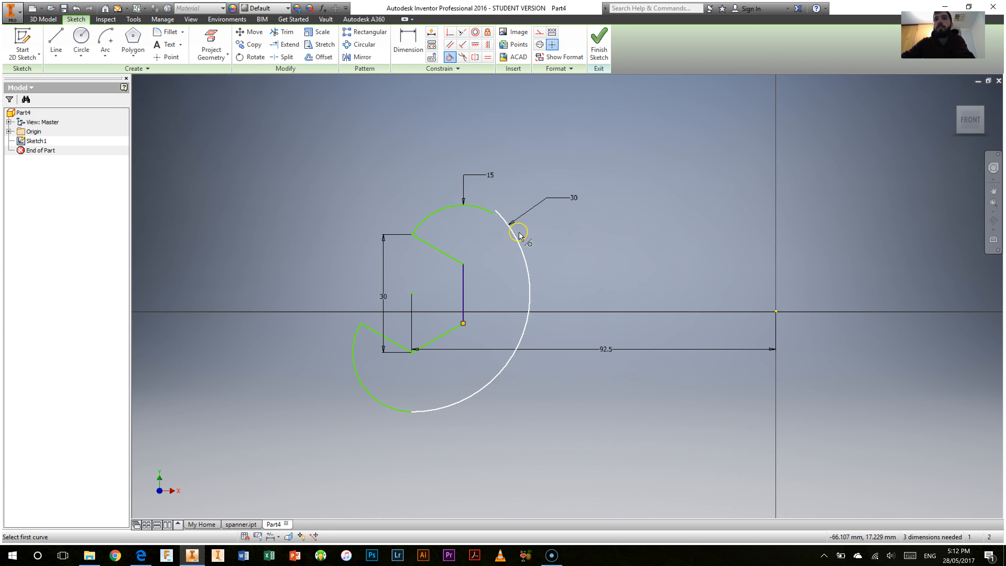
{"action": "left_click", "coordinate": [500, 214]}
{"action": "left_click", "coordinate": [484, 221]}
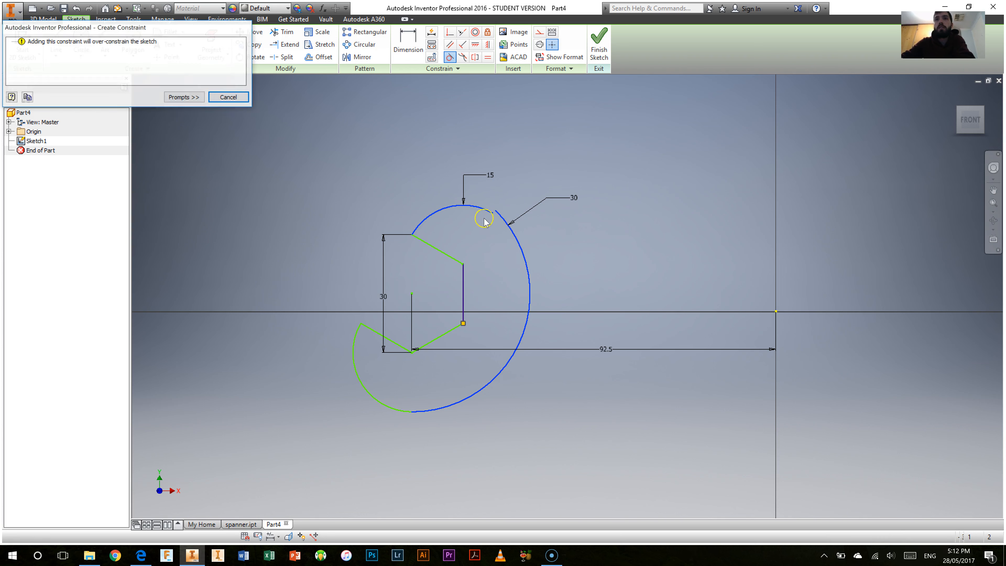
{"action": "left_click", "coordinate": [223, 98]}
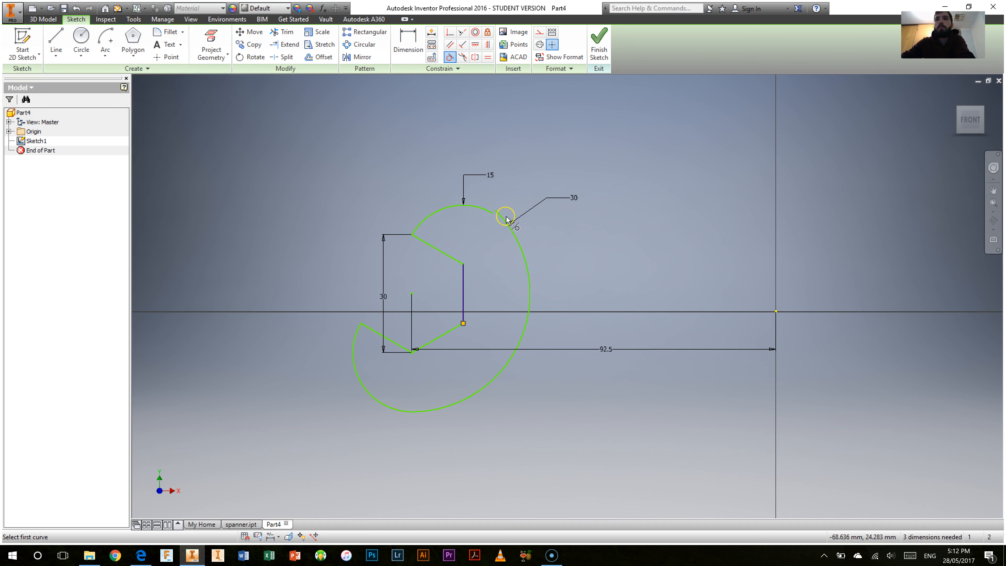
{"action": "right_click", "coordinate": [508, 172]}
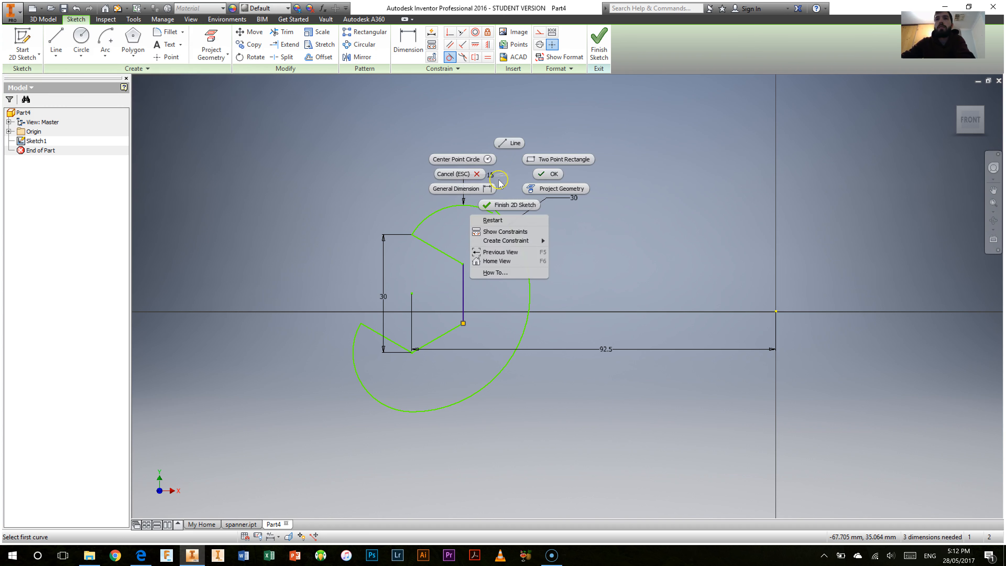
{"action": "left_click", "coordinate": [477, 174]}
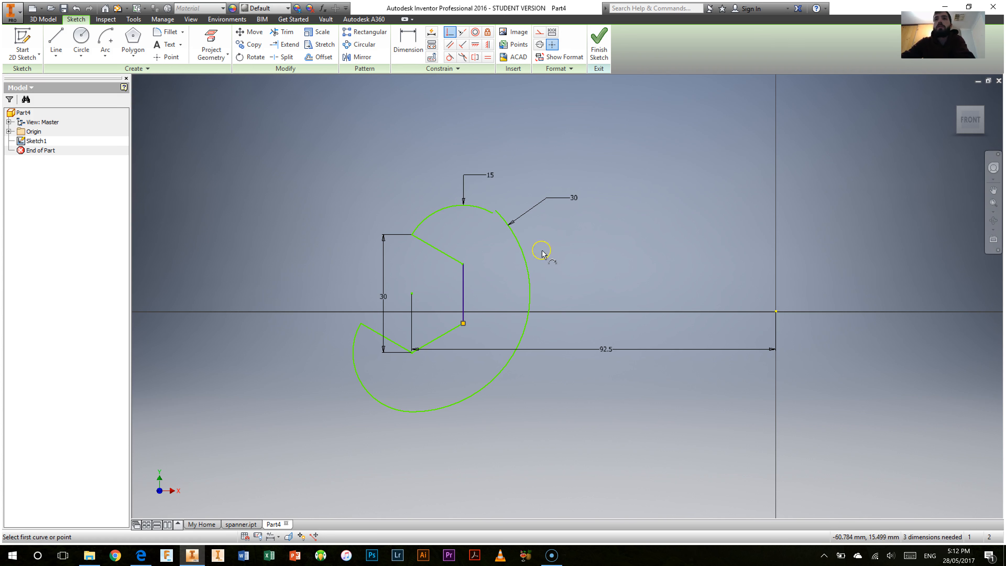
Step: Close the jaw outline by making the large arc's upper endpoint coincident with the upper jaw arc's endpoint
{"action": "left_click", "coordinate": [495, 216]}
{"action": "left_click", "coordinate": [492, 224]}
{"action": "right_click", "coordinate": [487, 432]}
{"action": "left_click", "coordinate": [520, 430]}
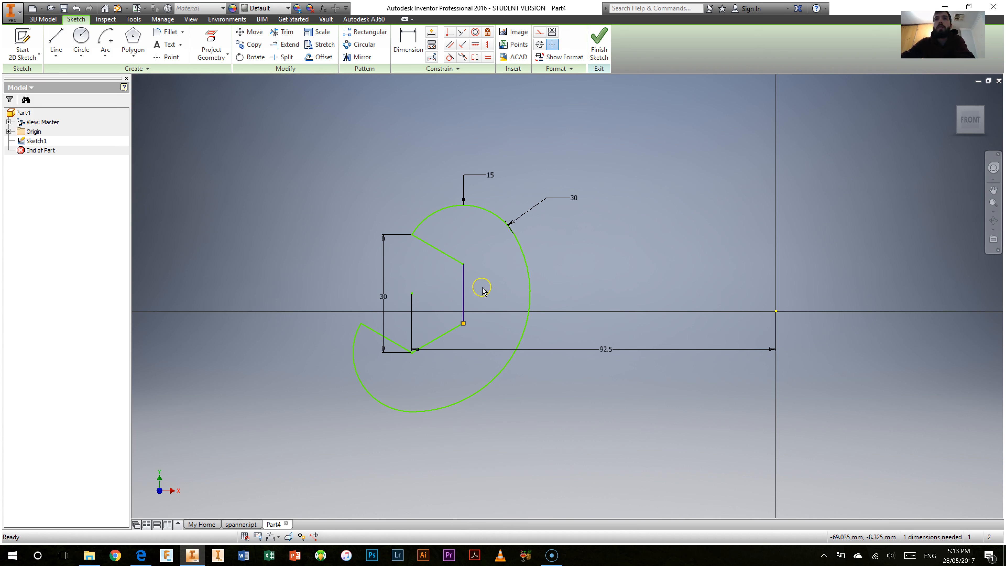
Step: Show the constraints on all the jaw geometry for inspection, and hide them again
{"action": "left_click", "coordinate": [431, 46]}
{"action": "mouse_move", "coordinate": [273, 138]}
{"action": "left_mouse_down"}
{"action": "mouse_move", "coordinate": [317, 212]}
{"action": "mouse_move", "coordinate": [550, 451]}
{"action": "mouse_move", "coordinate": [614, 452]}
{"action": "left_mouse_up"}
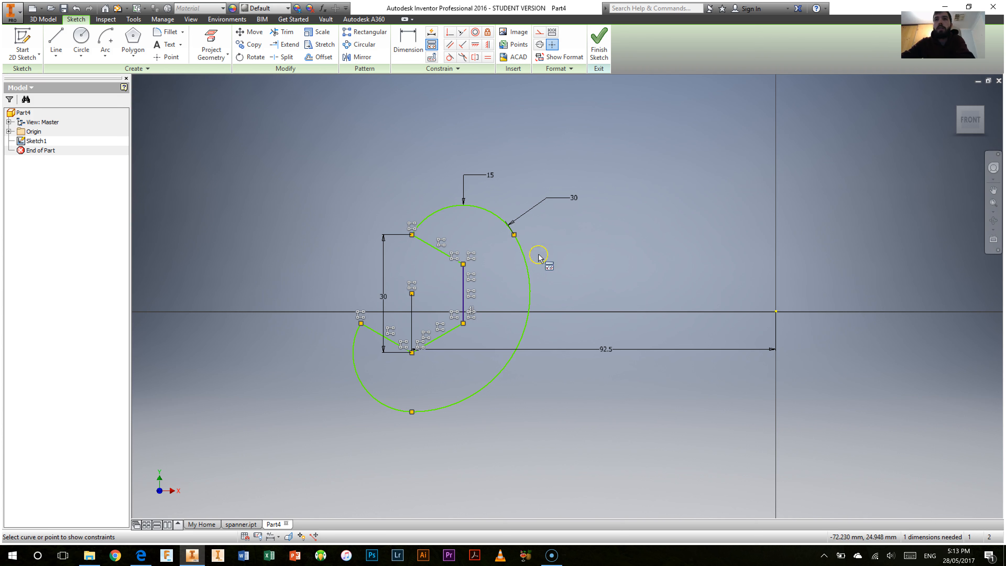
{"action": "right_click", "coordinate": [532, 401]}
{"action": "left_click", "coordinate": [564, 404]}
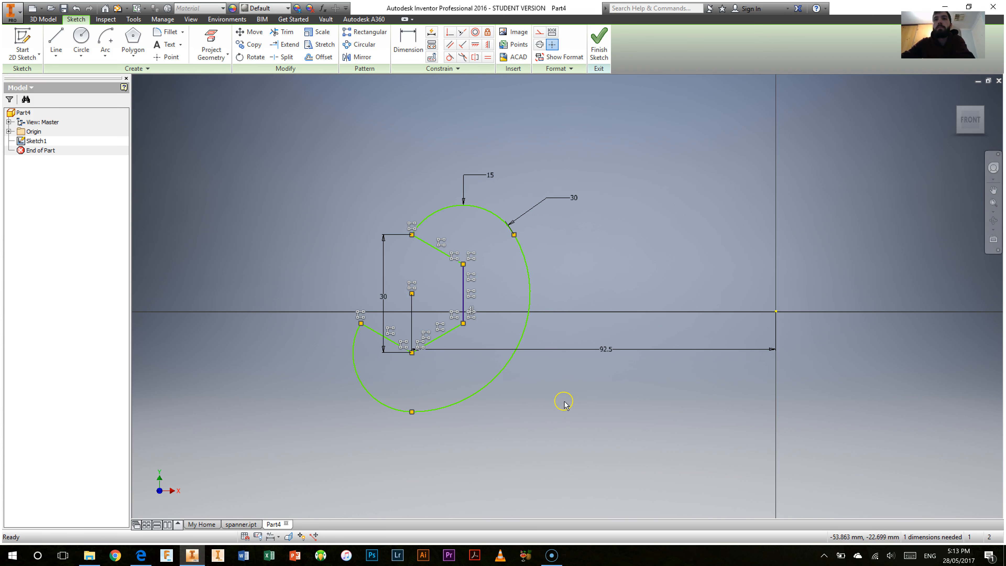
{"action": "left_click", "coordinate": [258, 536]}
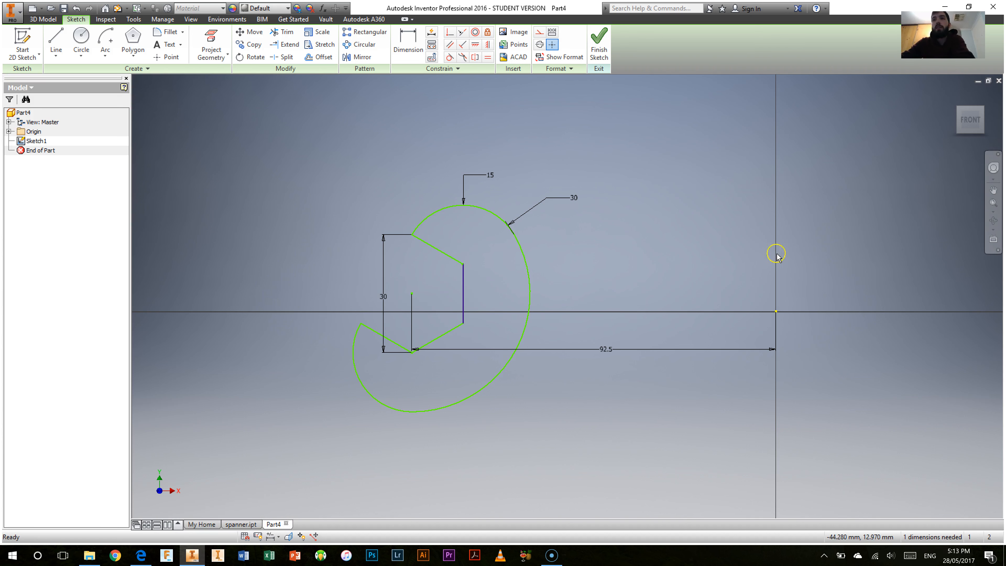
Step: Check the finished spanner sketch, and draw a horizontal handle line about 42 mm long leftward from directly above the origin in Part4
{"action": "left_click", "coordinate": [240, 523]}
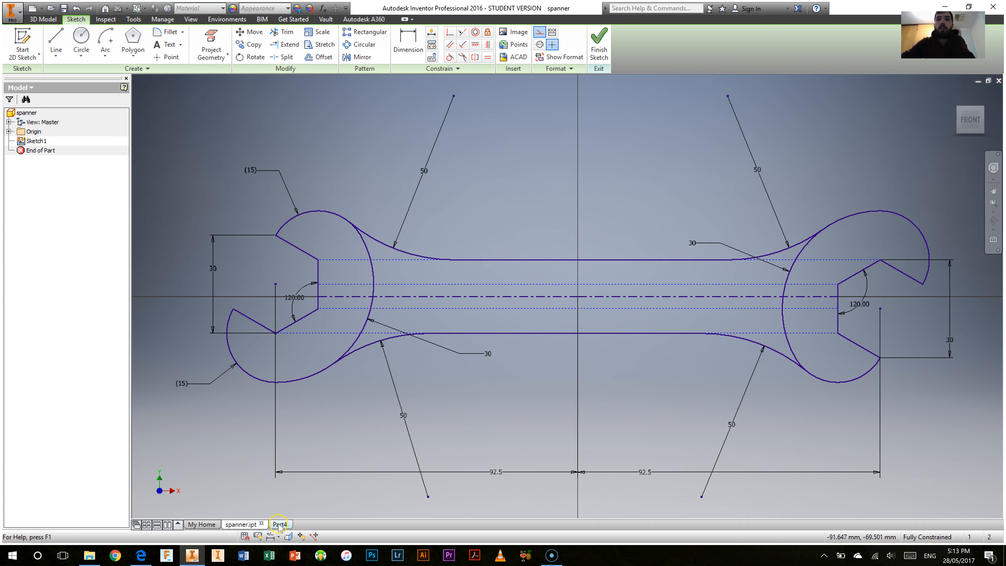
{"action": "left_click", "coordinate": [279, 524]}
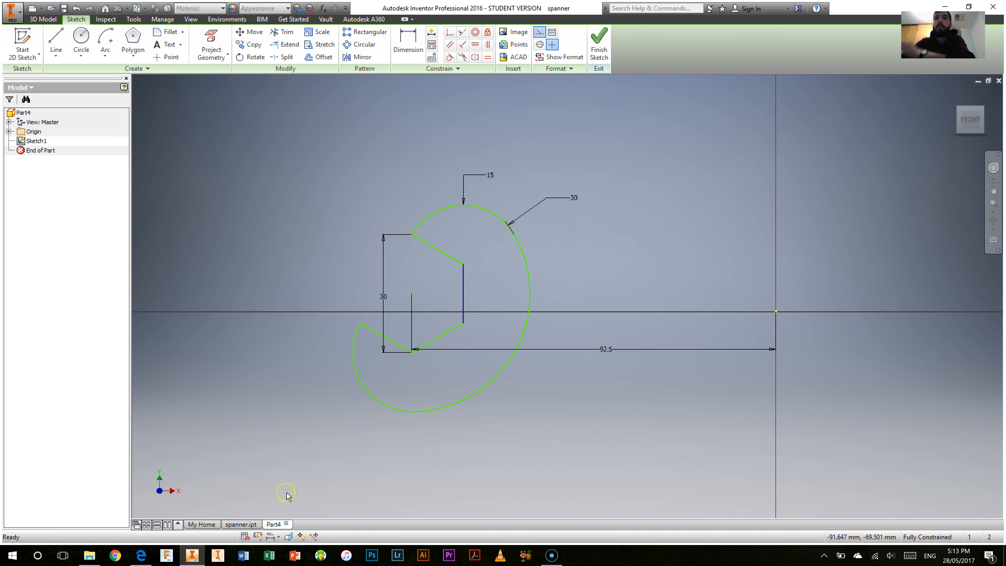
{"action": "left_click", "coordinate": [55, 51]}
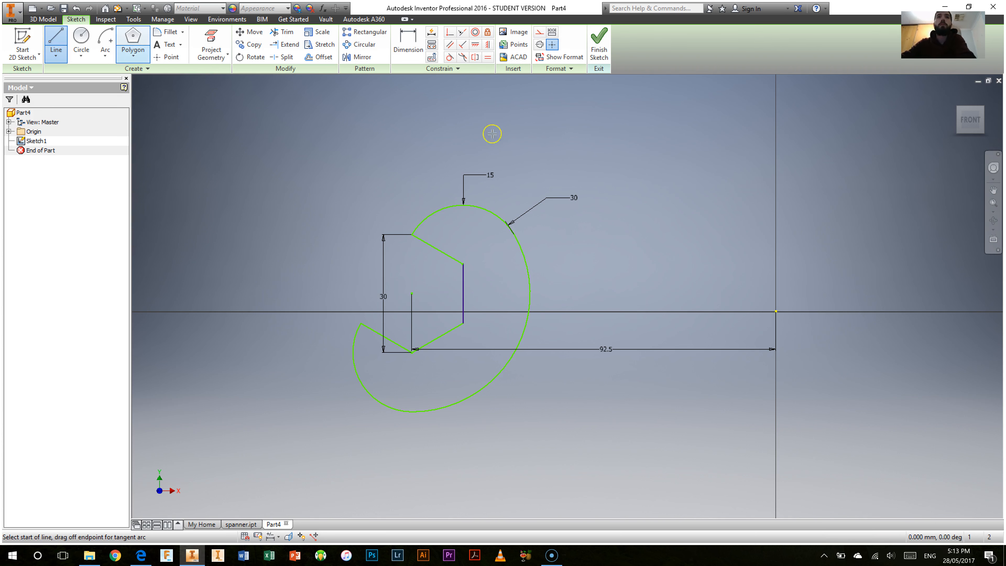
{"action": "left_click", "coordinate": [774, 241]}
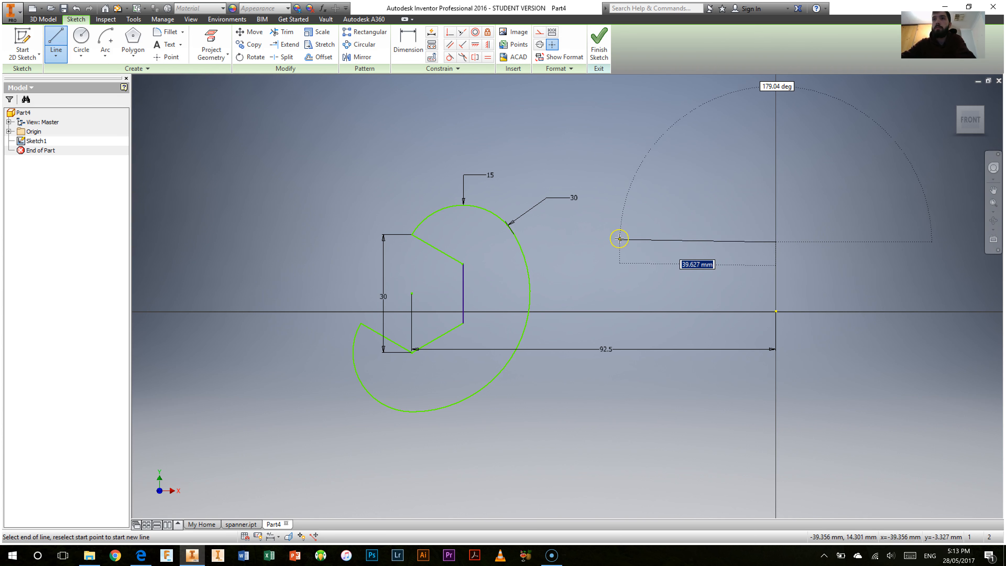
{"action": "left_click", "coordinate": [611, 241]}
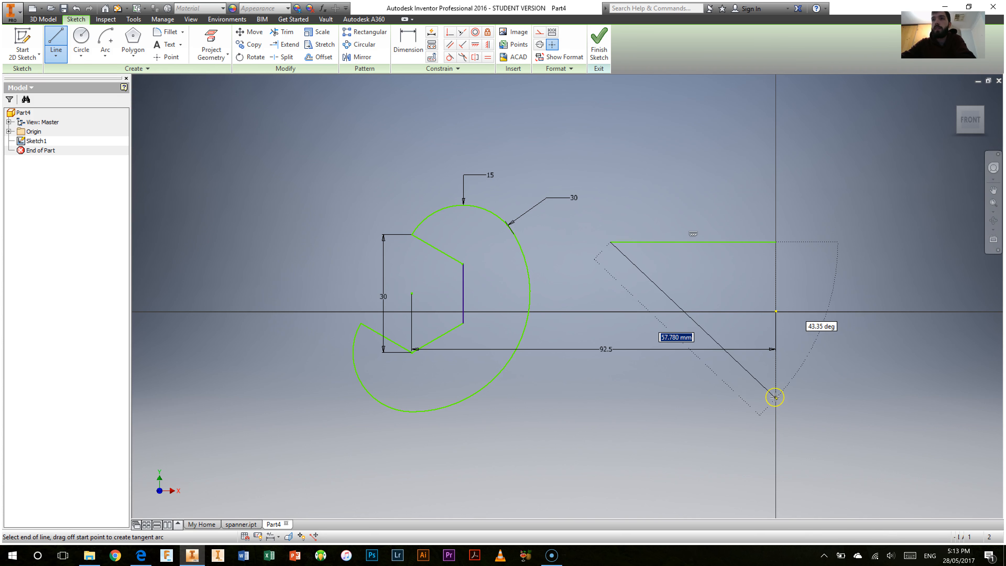
{"action": "right_click", "coordinate": [763, 382]}
{"action": "left_click", "coordinate": [792, 388]}
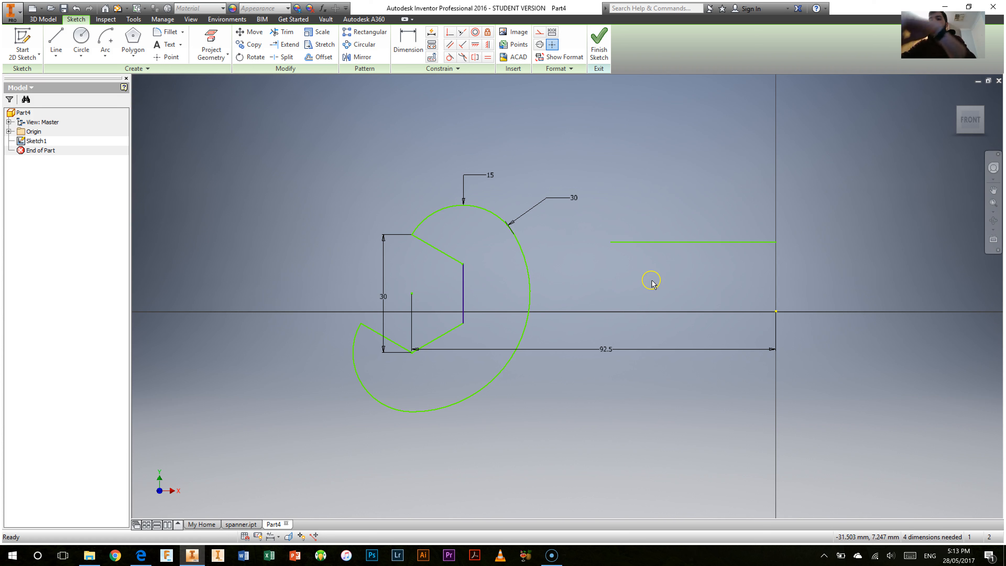
Step: Draw a matching horizontal handle line about 42 mm long leftward from directly below the origin
{"action": "key", "text": "l"}
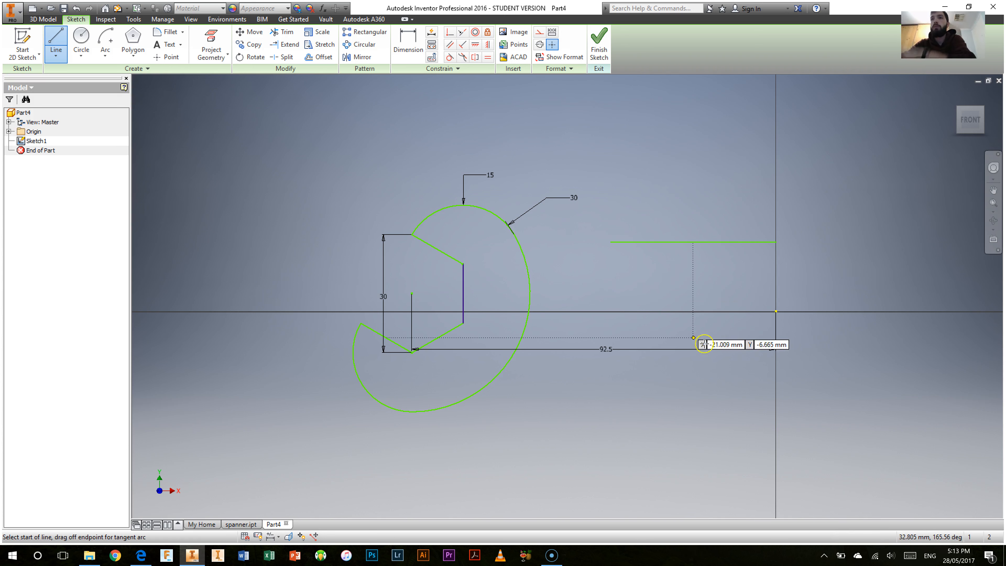
{"action": "left_click", "coordinate": [774, 369]}
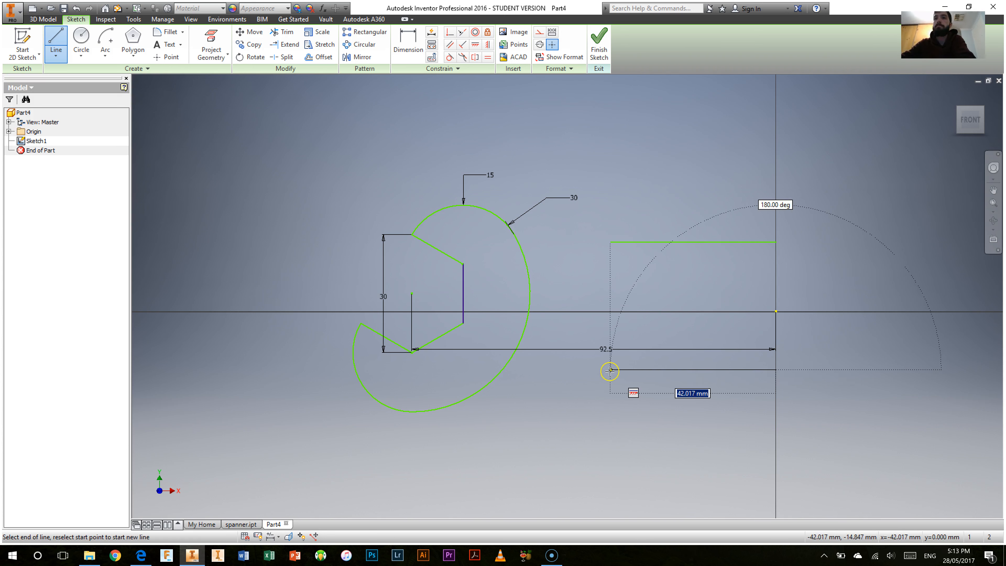
{"action": "left_click", "coordinate": [609, 370]}
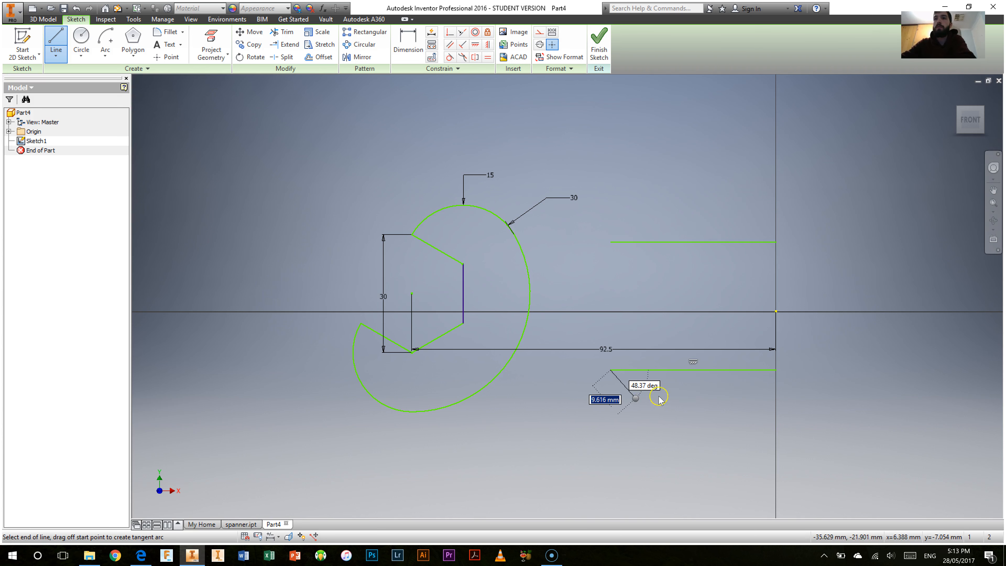
{"action": "key", "text": "Escape"}
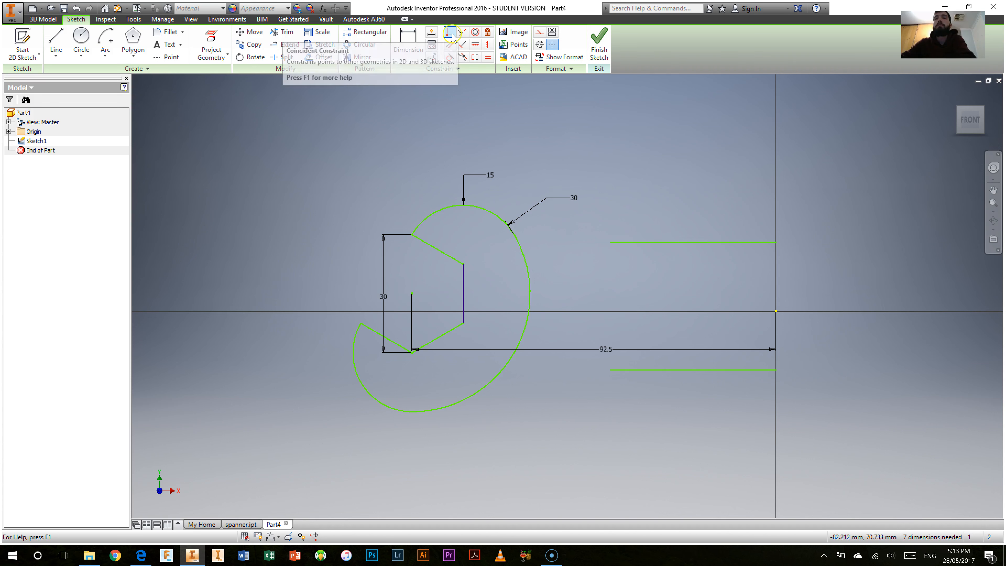
Step: Constrain the right endpoints of both handle lines to align vertically with the origin
{"action": "left_click", "coordinate": [488, 44]}
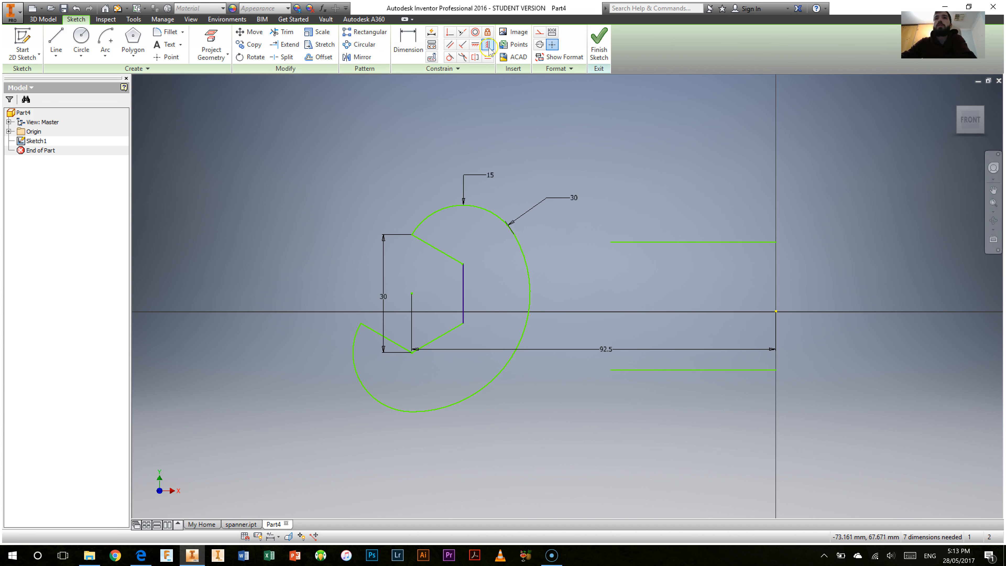
{"action": "left_click", "coordinate": [776, 241]}
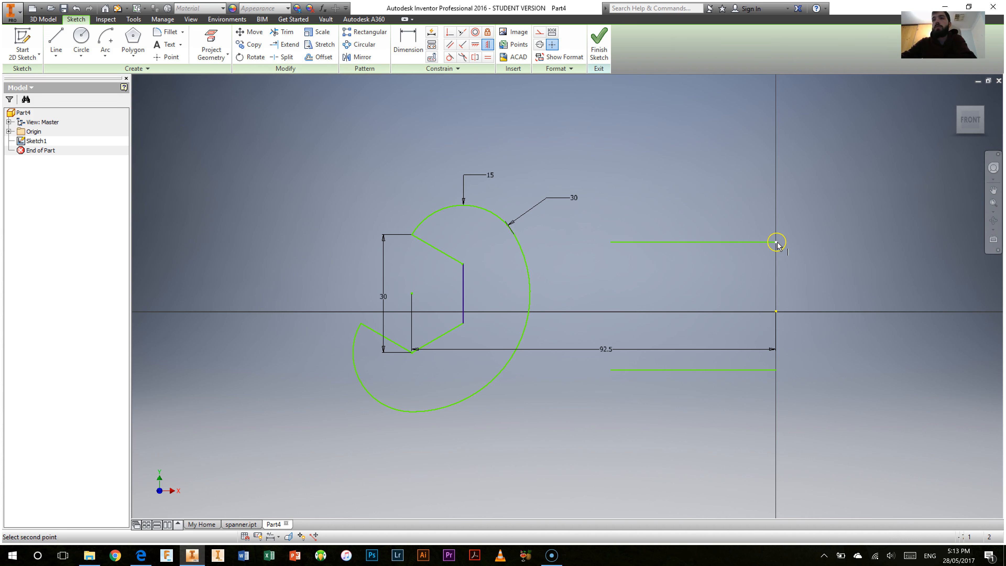
{"action": "left_click", "coordinate": [775, 313]}
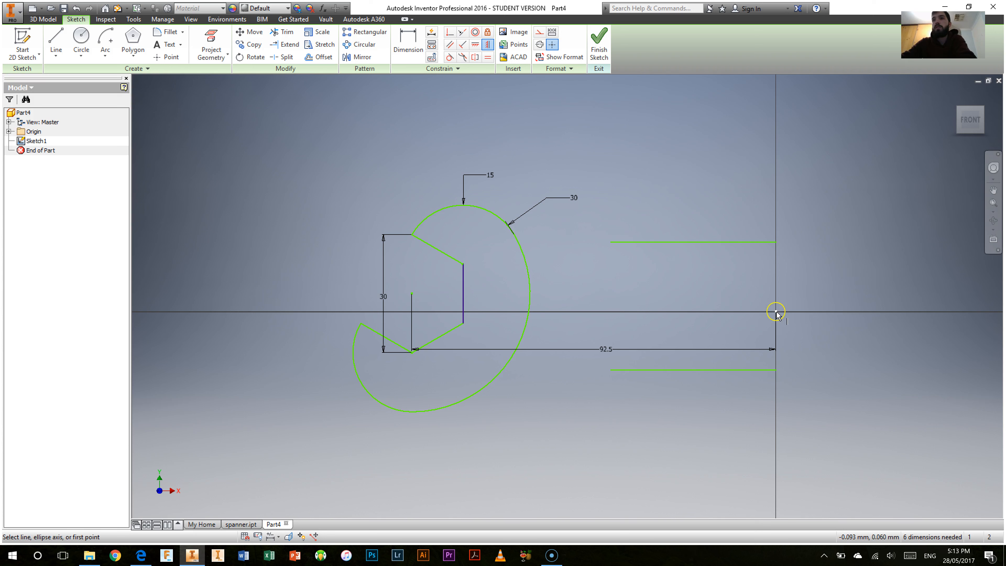
{"action": "left_click", "coordinate": [775, 370]}
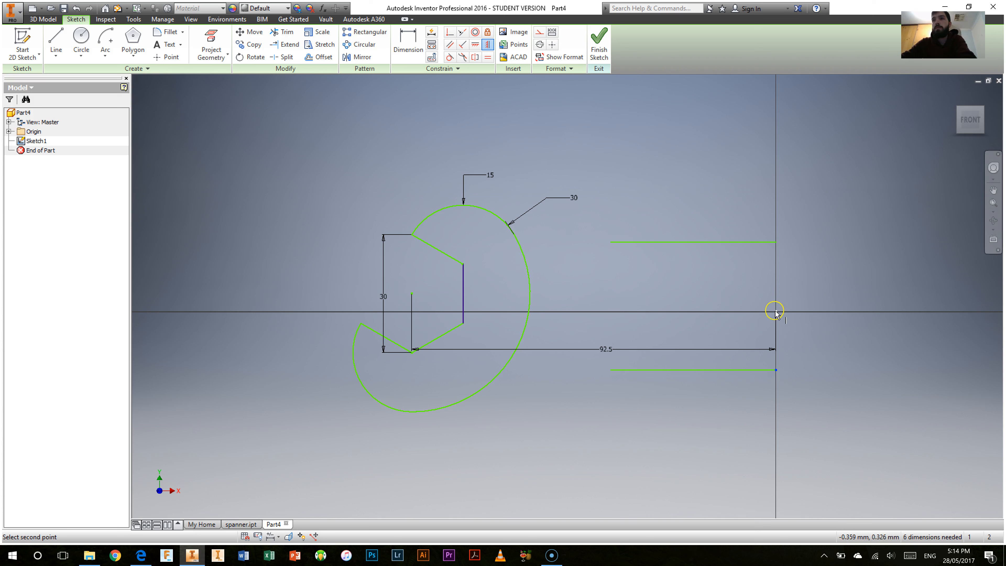
{"action": "left_click", "coordinate": [775, 311]}
{"action": "right_click", "coordinate": [670, 271]}
{"action": "left_click", "coordinate": [703, 267]}
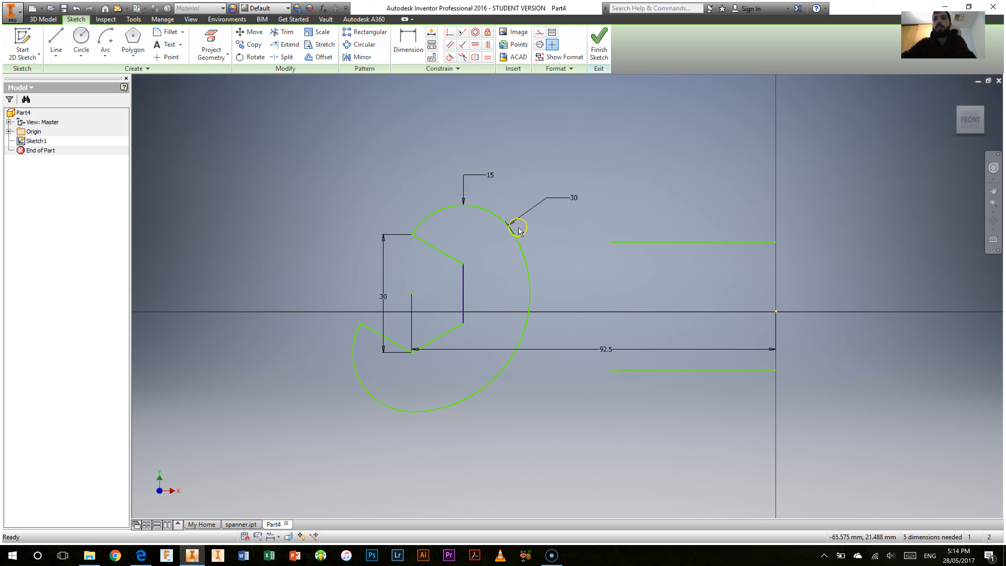
Step: Draw a three-point arc from the lower handle line's left end to the jaw's large outer arc, bulging upward
{"action": "left_click", "coordinate": [108, 57]}
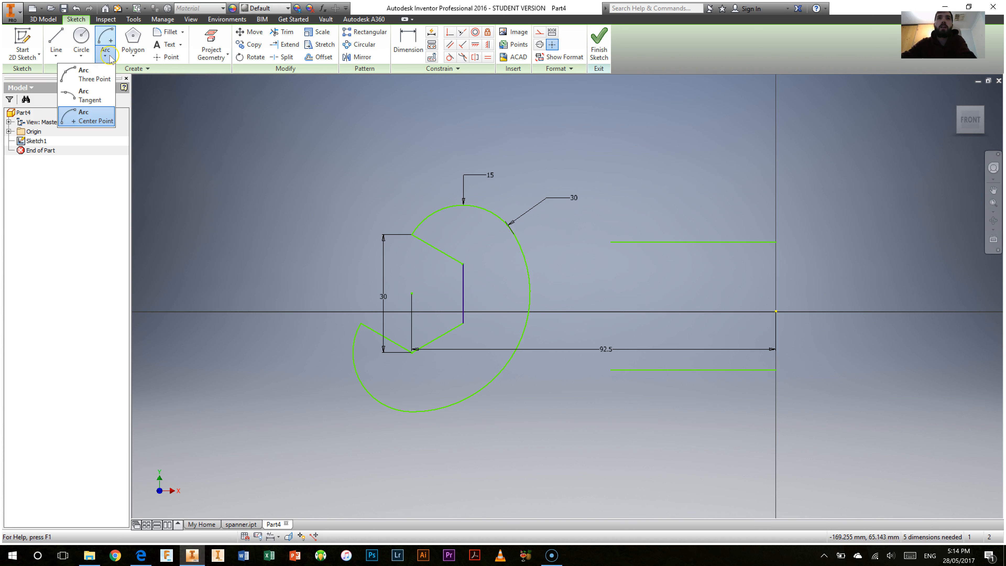
{"action": "left_click", "coordinate": [94, 78]}
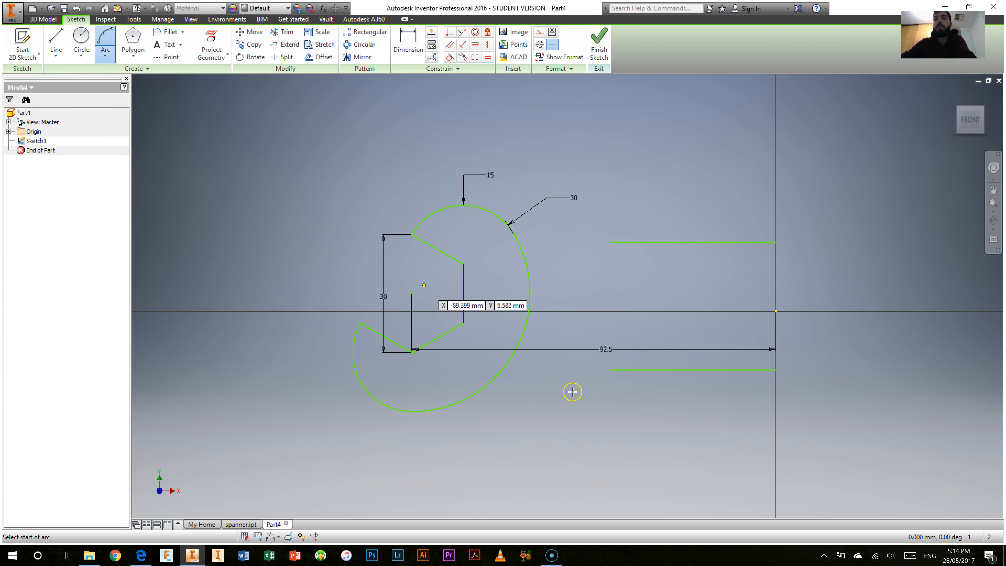
{"action": "left_click", "coordinate": [611, 370]}
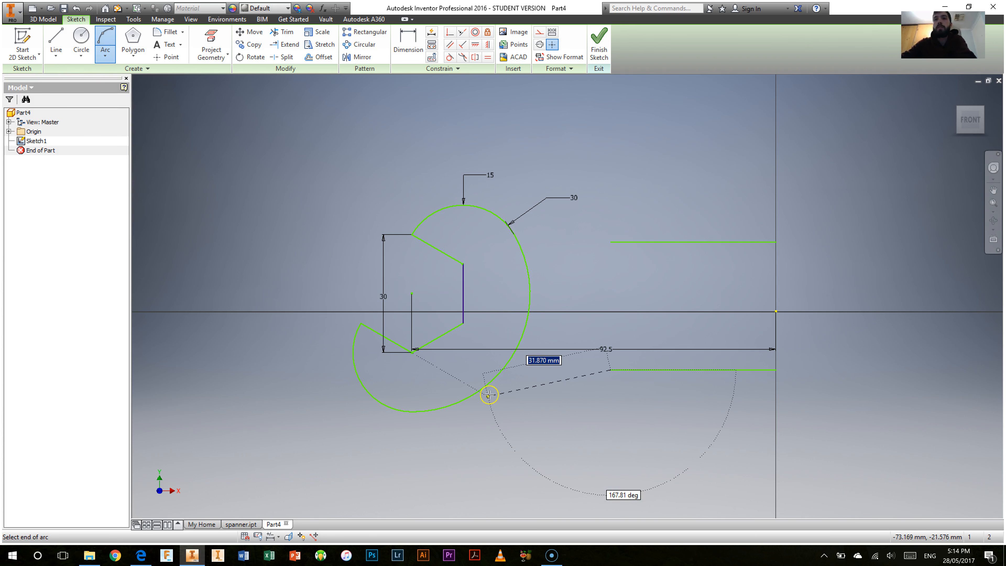
{"action": "left_click", "coordinate": [478, 392]}
{"action": "left_click", "coordinate": [538, 367]}
Step: Draw a three-point arc from the upper handle line's left end to the upper jaw arc, bulging downward
{"action": "left_click", "coordinate": [615, 242]}
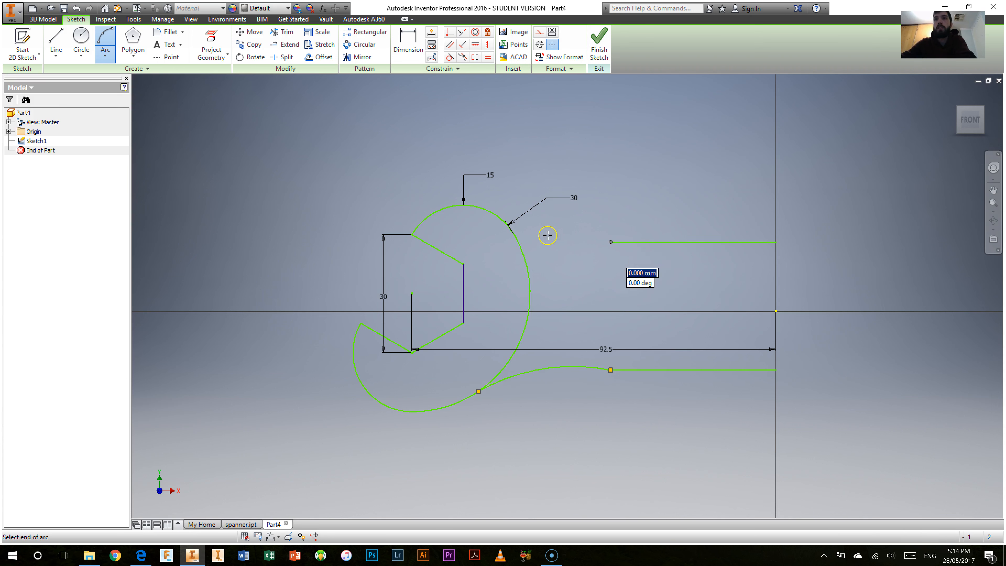
{"action": "left_click", "coordinate": [508, 223]}
{"action": "left_click", "coordinate": [539, 234]}
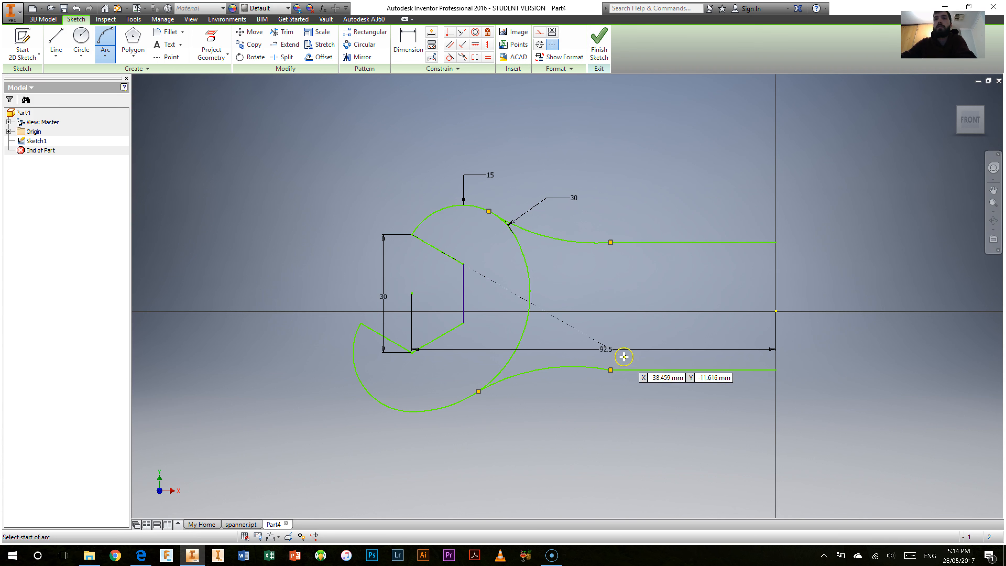
{"action": "right_click", "coordinate": [626, 292]}
{"action": "left_click", "coordinate": [661, 292]}
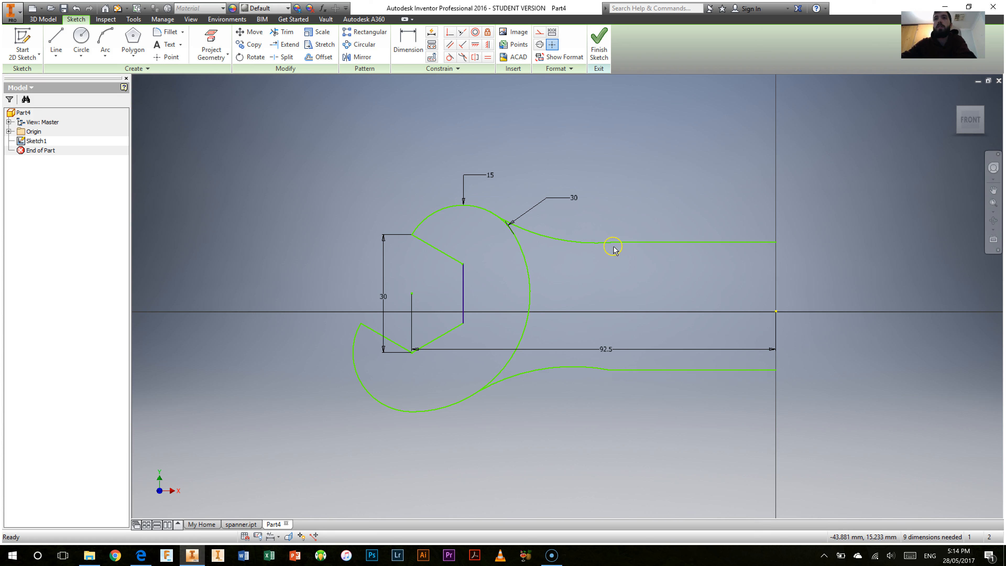
Step: Make the upper and lower blend arcs tangent to their adjoining handle lines
{"action": "left_click", "coordinate": [449, 56]}
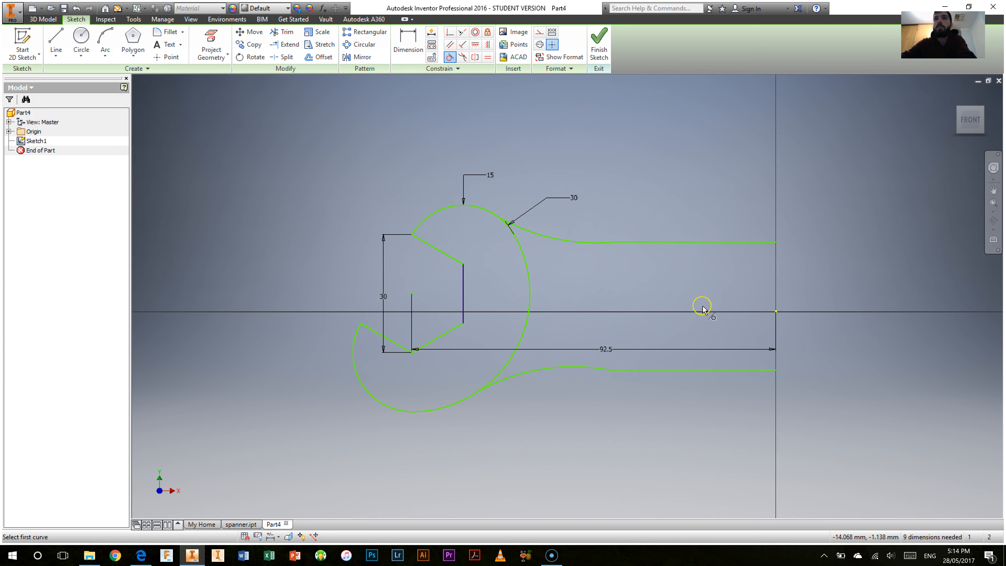
{"action": "left_click", "coordinate": [595, 242]}
{"action": "left_click", "coordinate": [629, 246]}
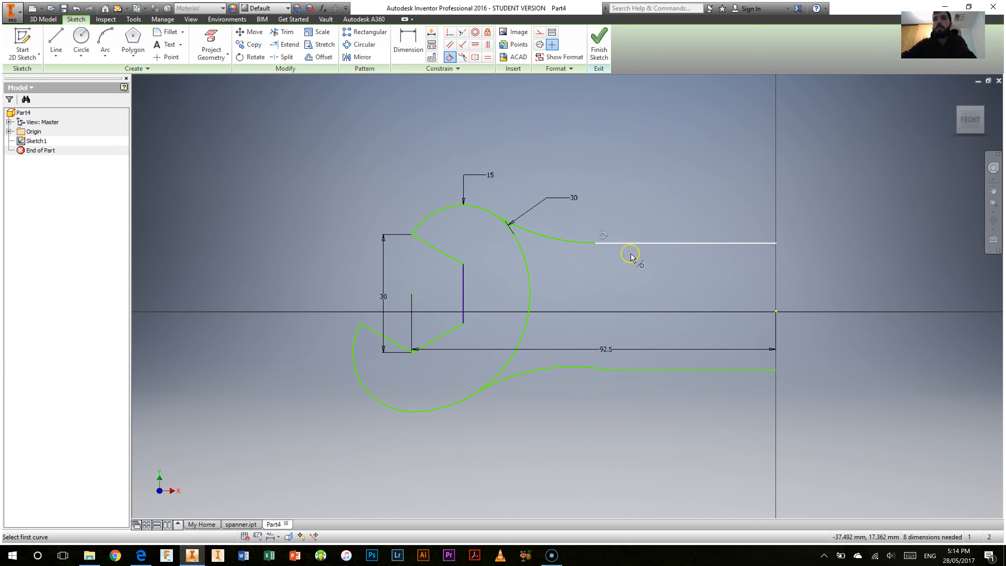
{"action": "left_click", "coordinate": [582, 368]}
{"action": "left_click", "coordinate": [618, 369]}
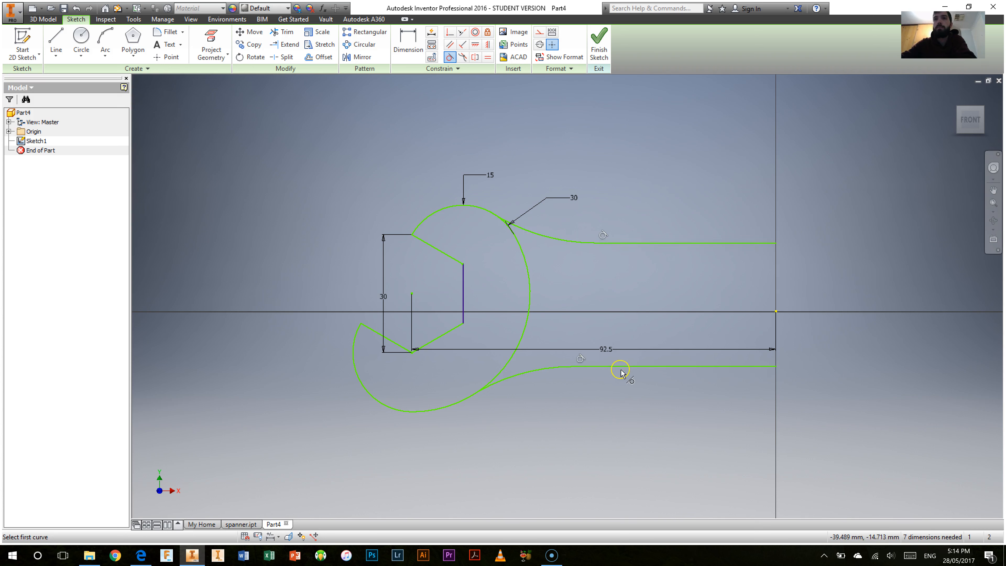
Step: Make the lower blend arc tangent to the large outer arc and the upper blend arc tangent to the upper jaw arc
{"action": "left_click", "coordinate": [495, 387]}
{"action": "left_click", "coordinate": [476, 398]}
{"action": "left_click", "coordinate": [515, 224]}
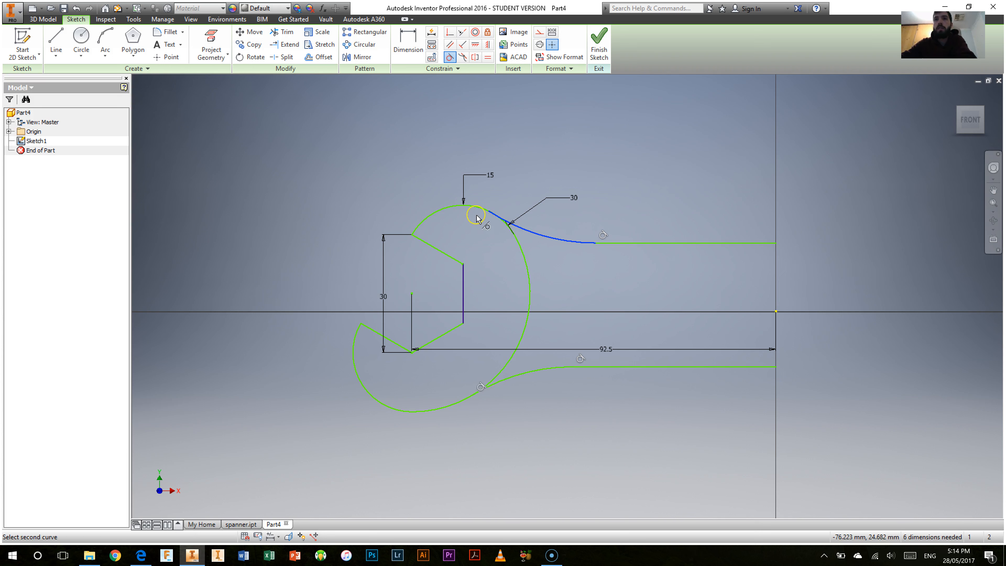
{"action": "left_click", "coordinate": [478, 212]}
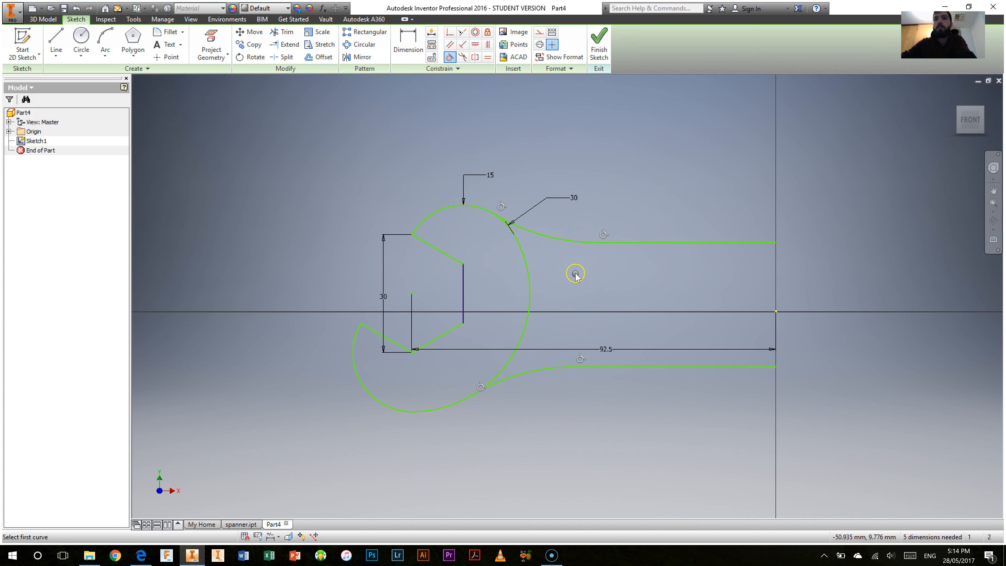
{"action": "right_click", "coordinate": [575, 273]}
{"action": "left_click", "coordinate": [608, 276]}
Step: Dimension the lower blend arc's radius as 50 mm
{"action": "key", "text": "d"}
{"action": "left_click", "coordinate": [537, 374]}
{"action": "left_click", "coordinate": [544, 415]}
{"action": "type", "text": "5"}
{"action": "key", "text": "Return"}
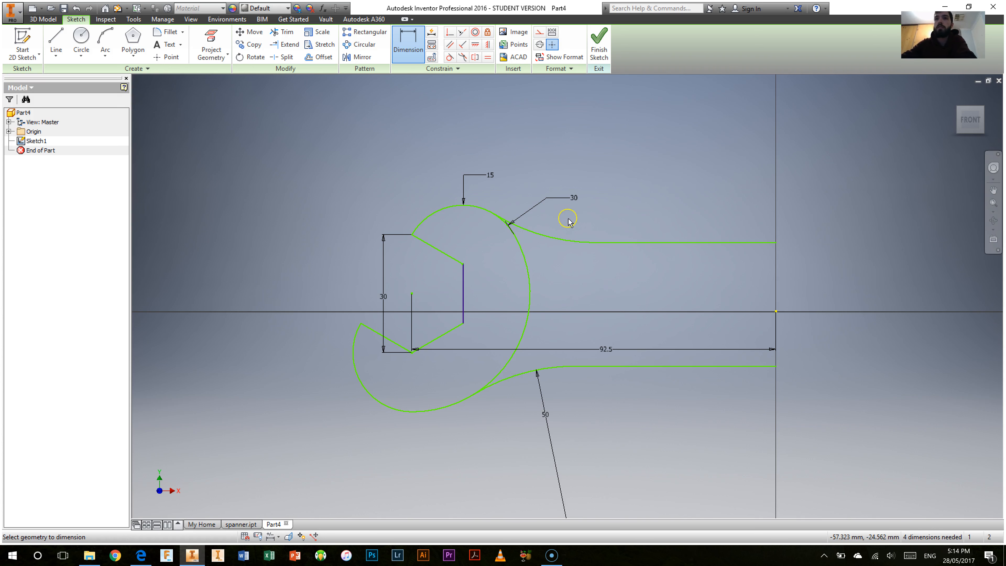
Step: Dimension the upper blend arc's radius as 50 mm
{"action": "left_click", "coordinate": [544, 234]}
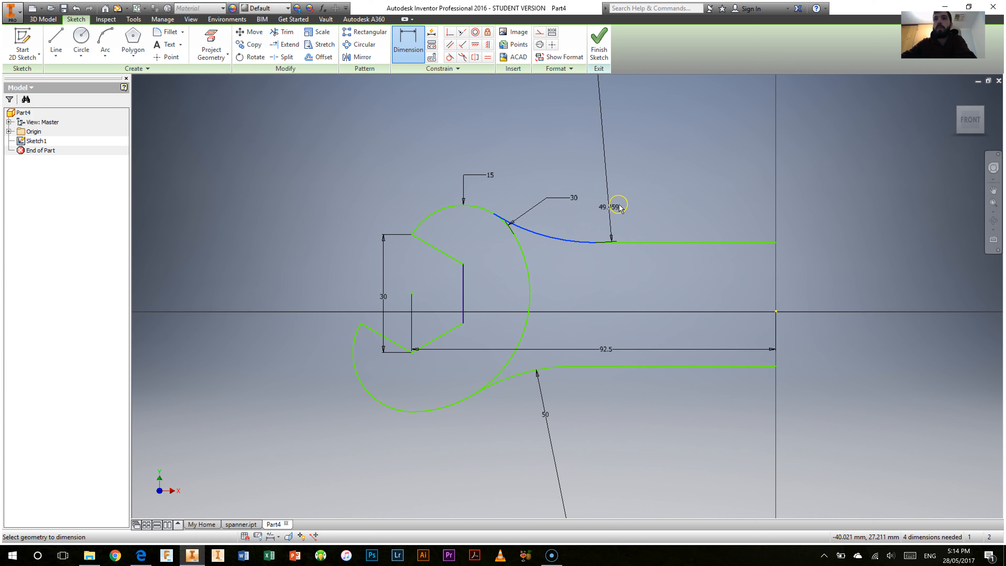
{"action": "left_click", "coordinate": [559, 220]}
{"action": "type", "text": "50"}
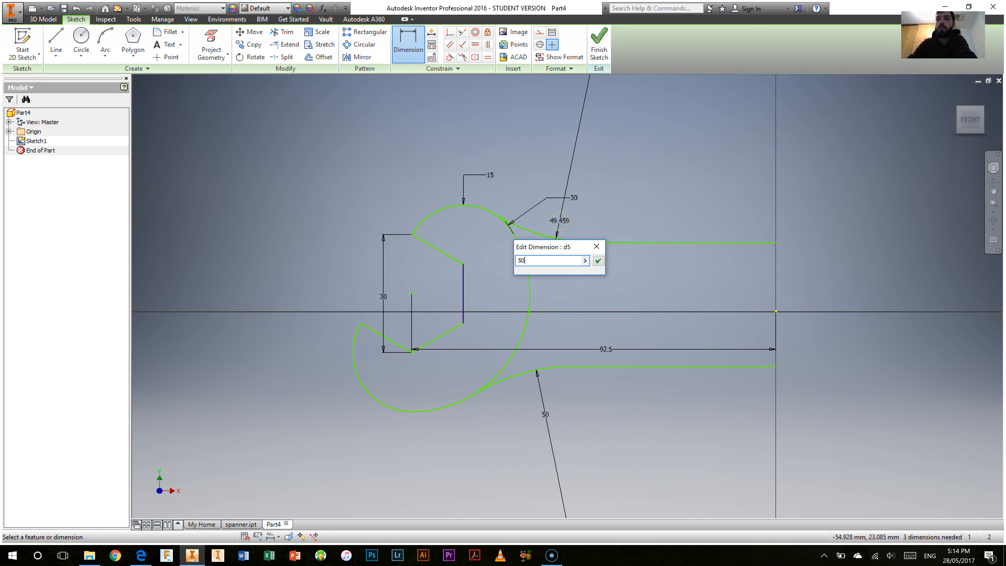
{"action": "key", "text": "Return"}
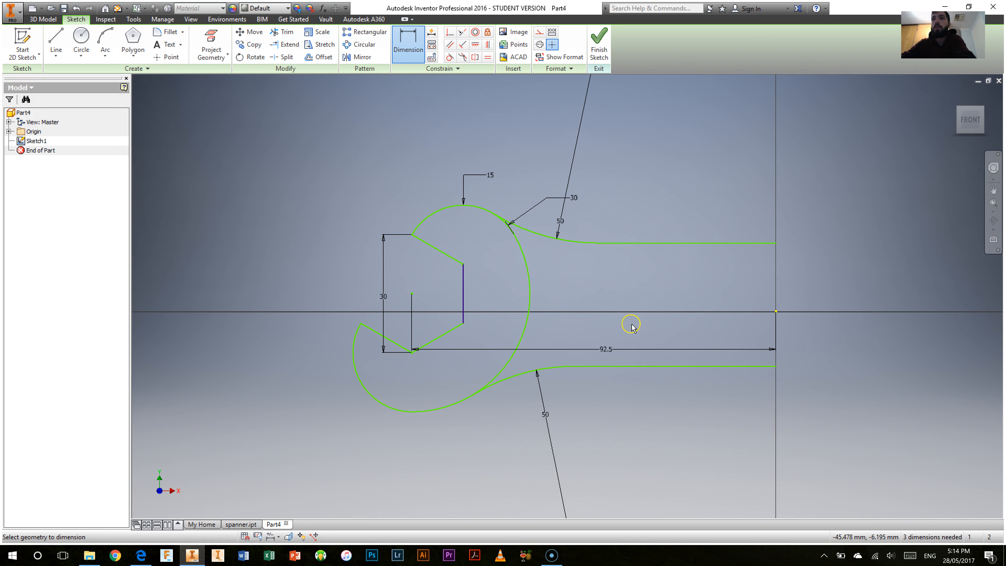
Step: Compare the Part4 sketch with the finished spanner sketch to find which handle constraints are still missing
{"action": "left_click", "coordinate": [254, 524]}
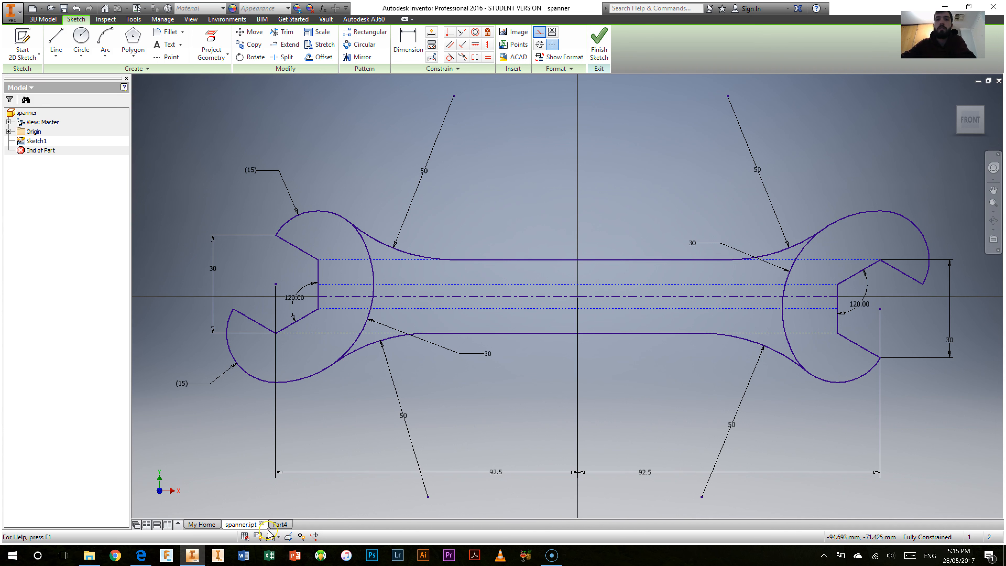
{"action": "left_click", "coordinate": [282, 524]}
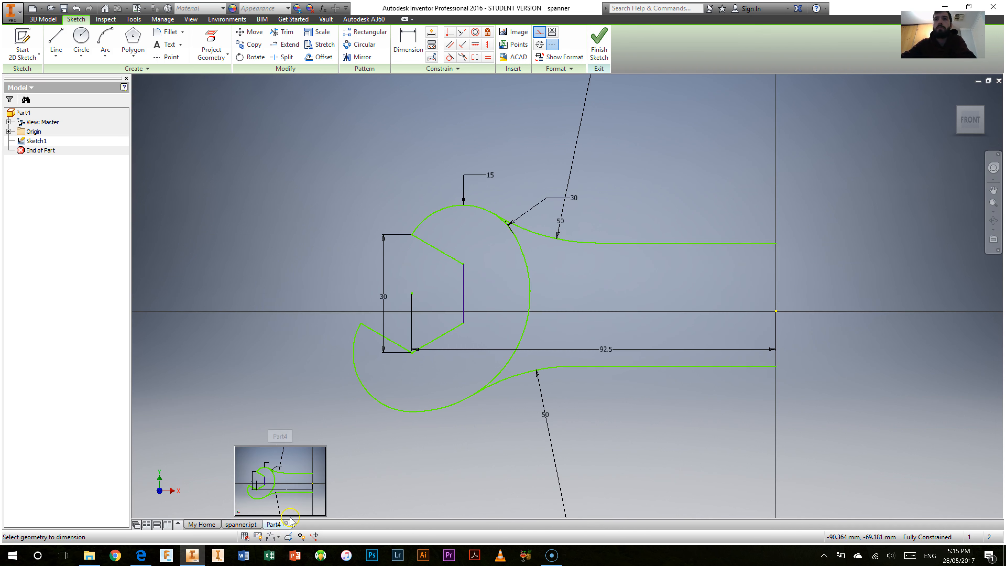
{"action": "left_click", "coordinate": [242, 524]}
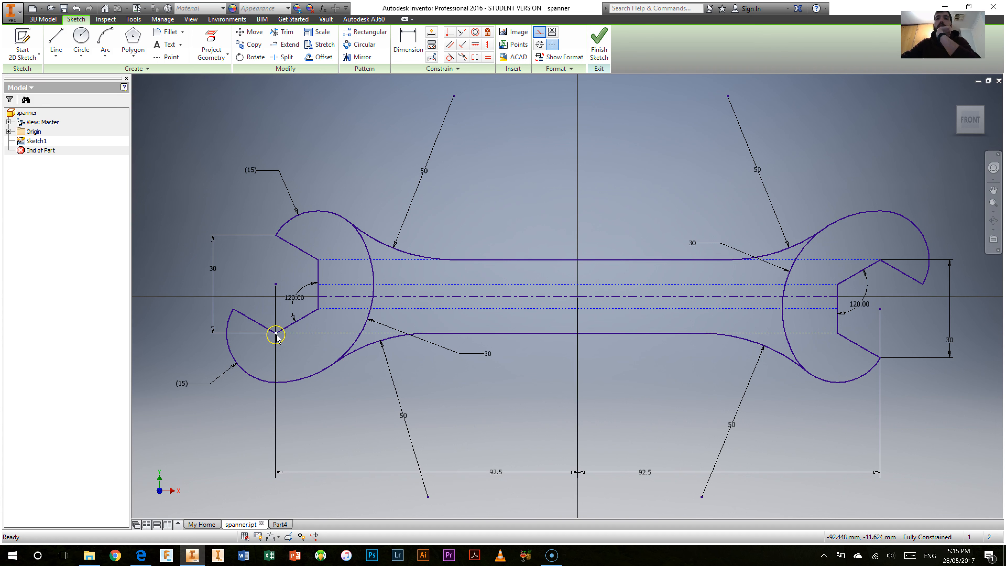
{"action": "left_click", "coordinate": [280, 523]}
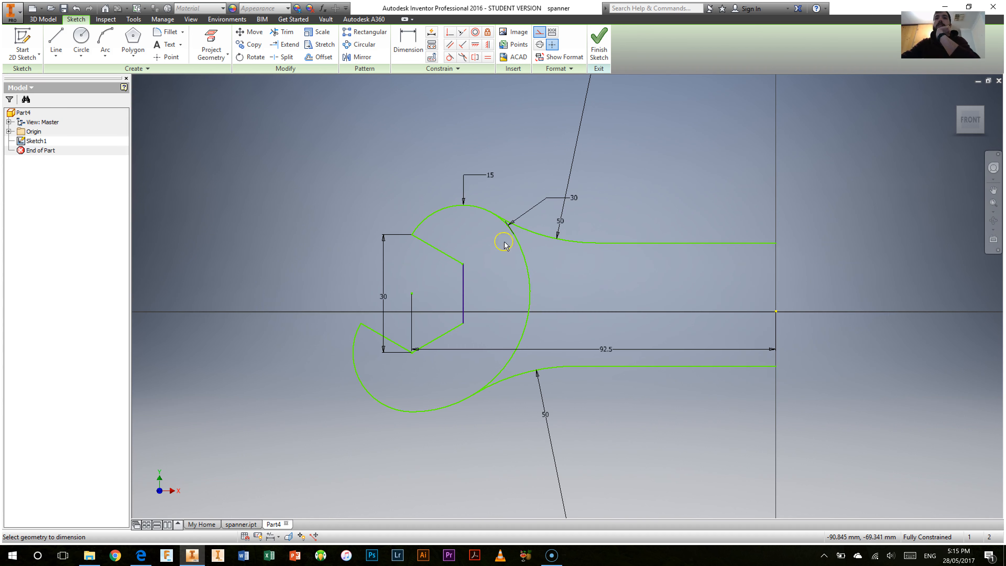
{"action": "key", "text": "d"}
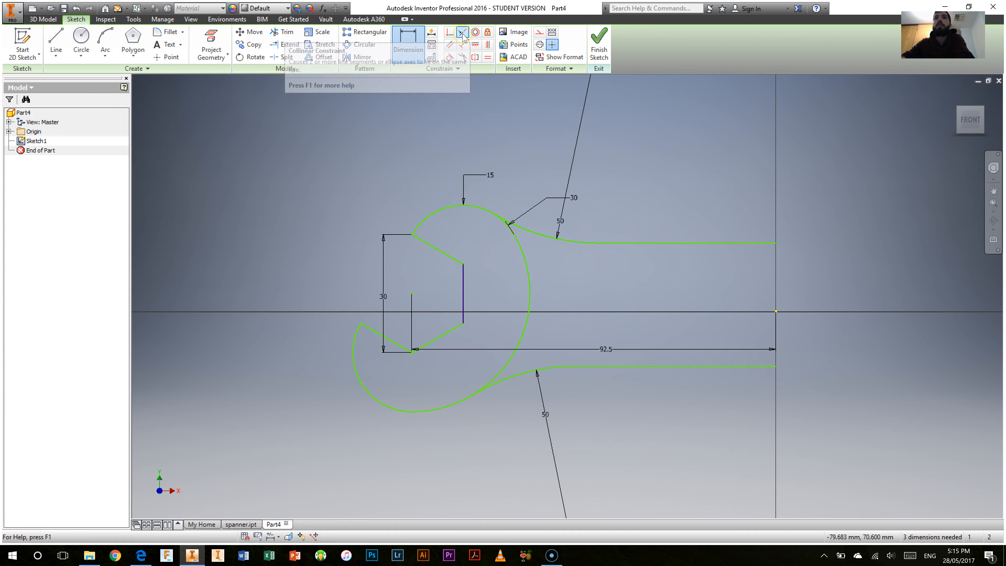
Step: Make the upper handle line coincident with the jaw's upper inner corner and the lower handle line coincident with the jaw opening's lowest corner
{"action": "left_click", "coordinate": [448, 33]}
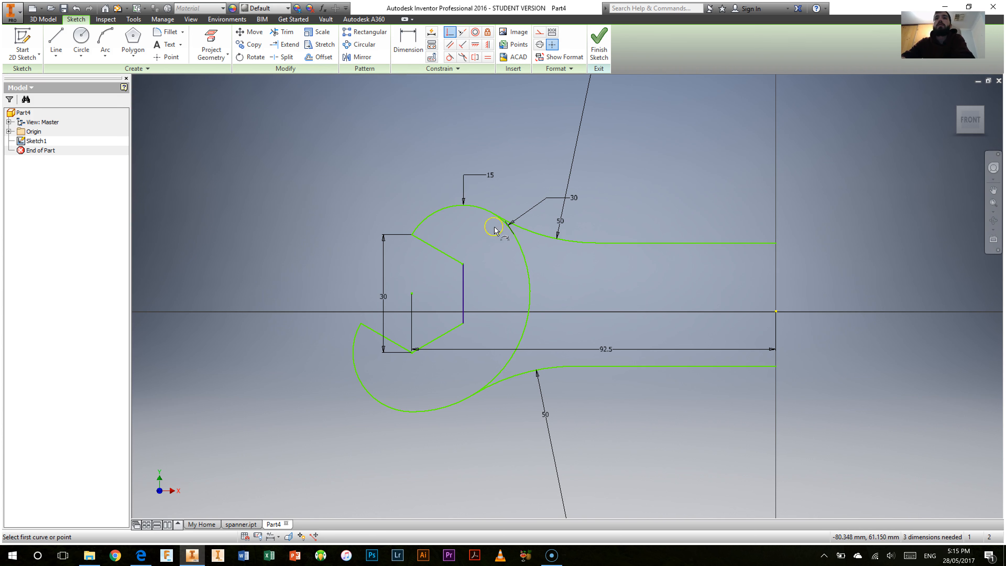
{"action": "left_click", "coordinate": [463, 265]}
{"action": "left_click", "coordinate": [635, 242]}
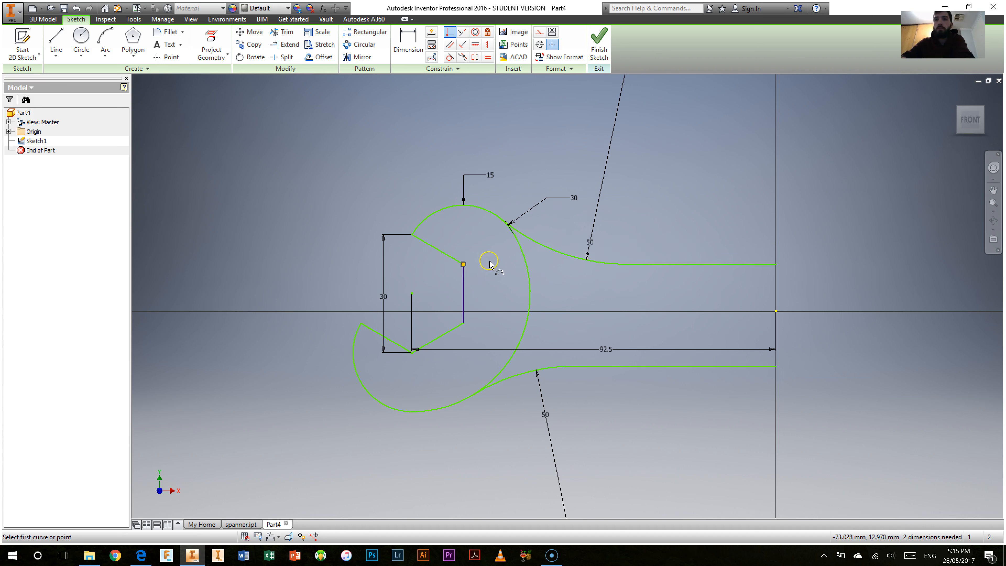
{"action": "left_click", "coordinate": [623, 366]}
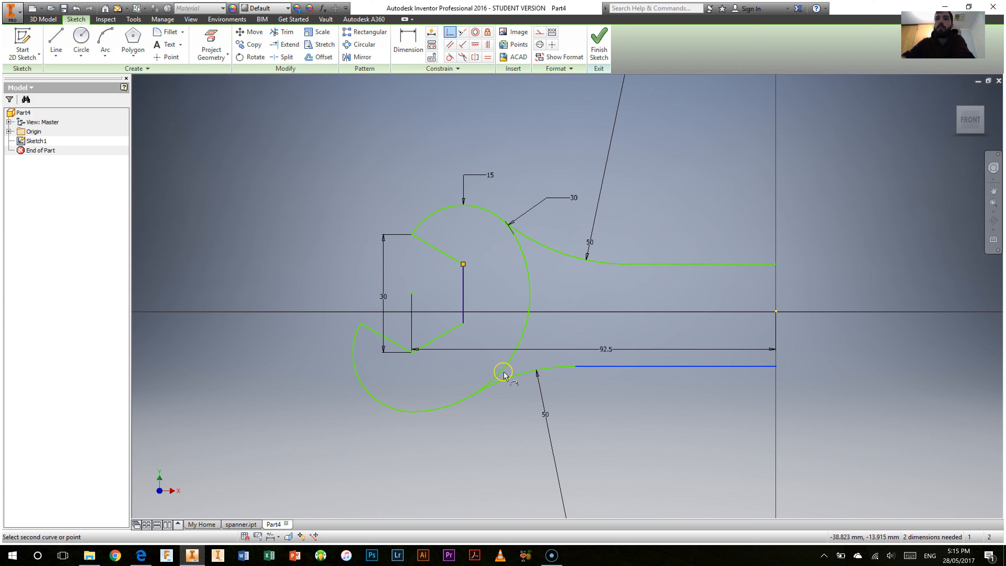
{"action": "left_click", "coordinate": [412, 352]}
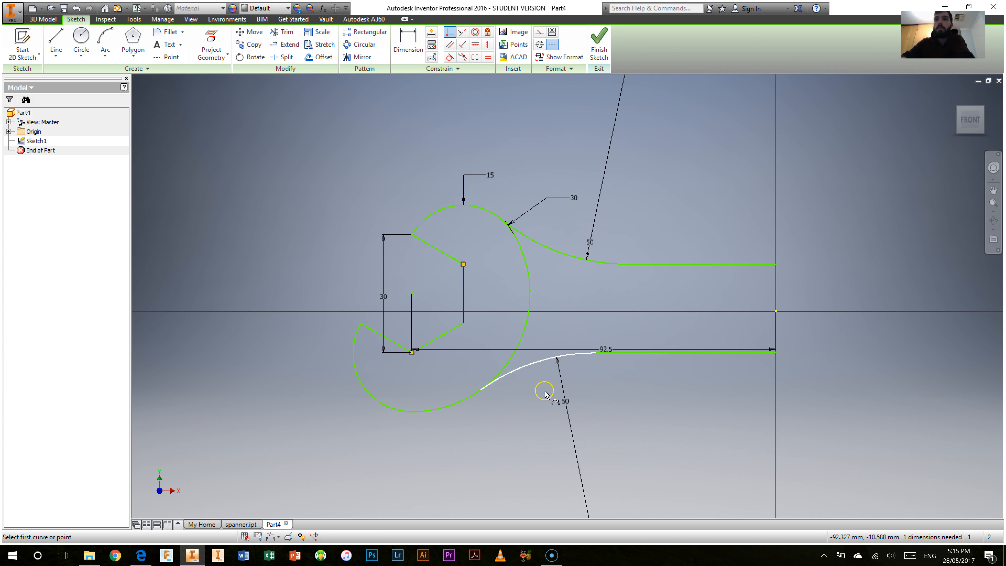
{"action": "right_click", "coordinate": [611, 398]}
{"action": "left_click", "coordinate": [639, 397]}
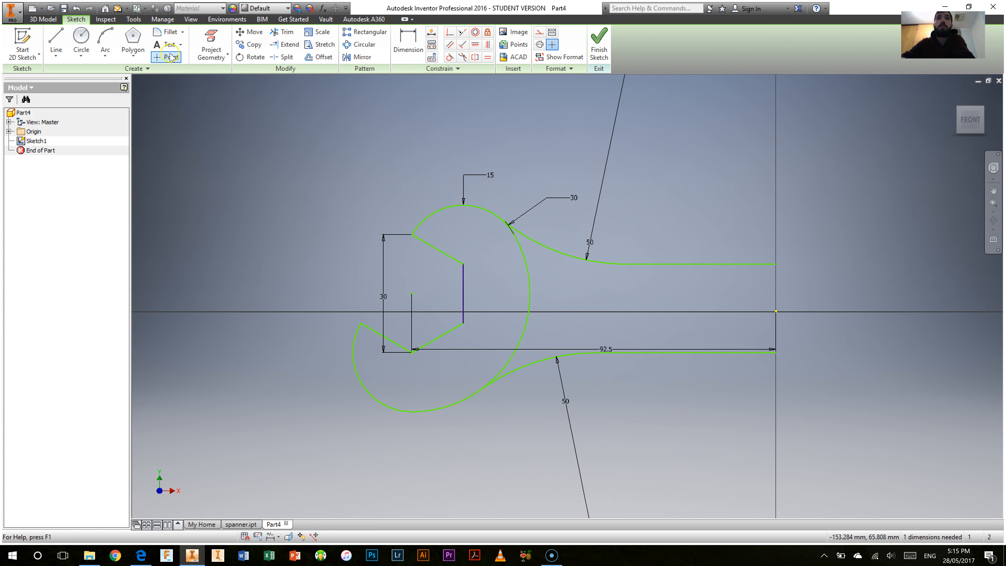
Step: Draw a horizontal centerline from the sketch origin to the jaw's vertical inner edge
{"action": "left_click", "coordinate": [58, 52]}
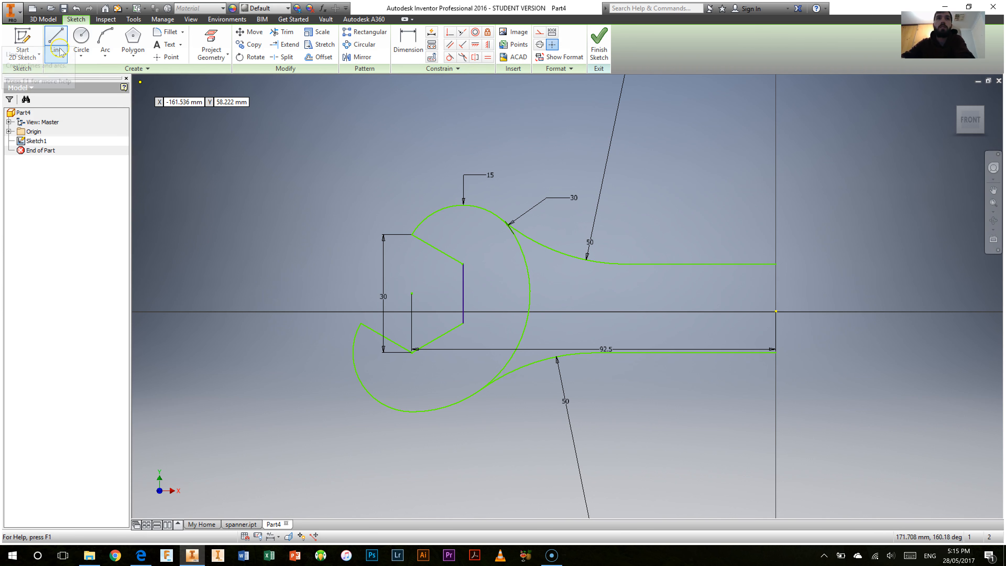
{"action": "left_click", "coordinate": [539, 43]}
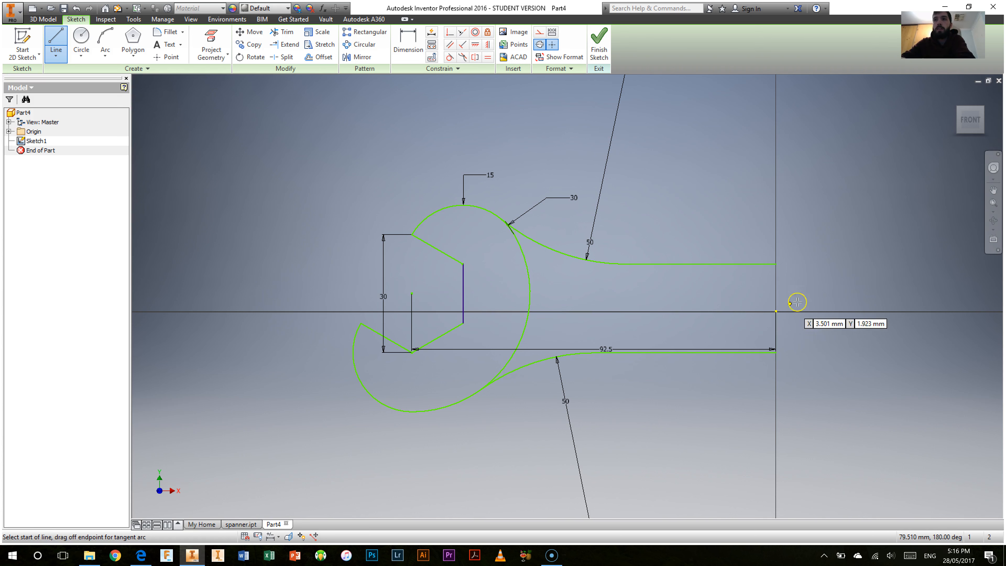
{"action": "left_click", "coordinate": [775, 311]}
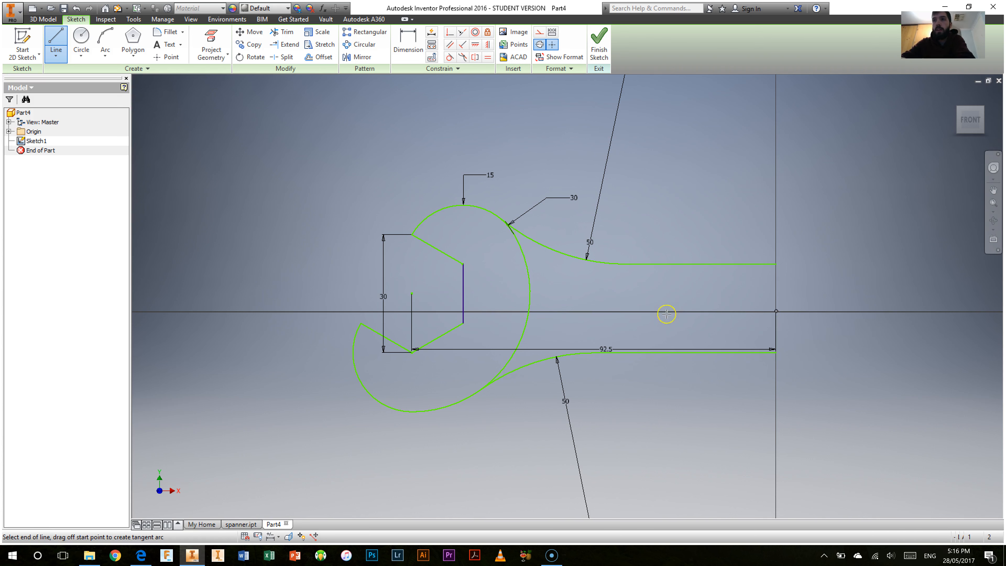
{"action": "left_click", "coordinate": [462, 311]}
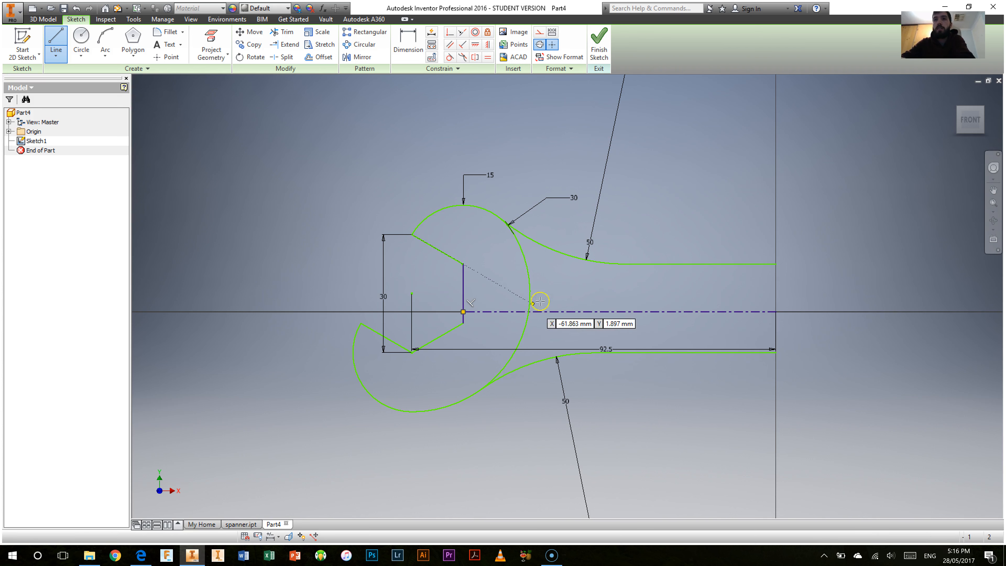
{"action": "right_click", "coordinate": [587, 285]}
{"action": "left_click", "coordinate": [619, 285]}
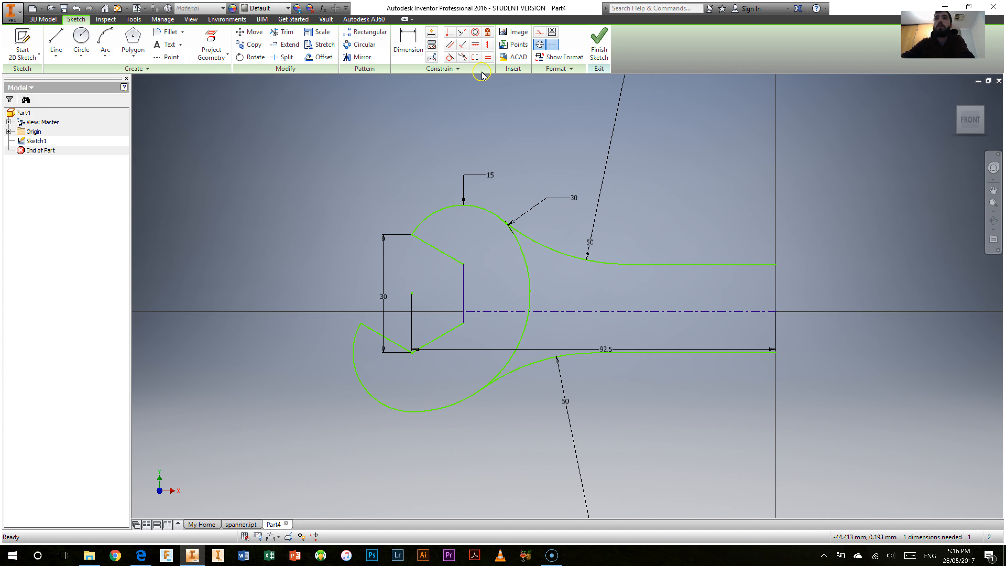
Step: Make the upper and lower handle lines symmetric about the horizontal centerline
{"action": "left_click", "coordinate": [477, 60]}
{"action": "left_click", "coordinate": [701, 264]}
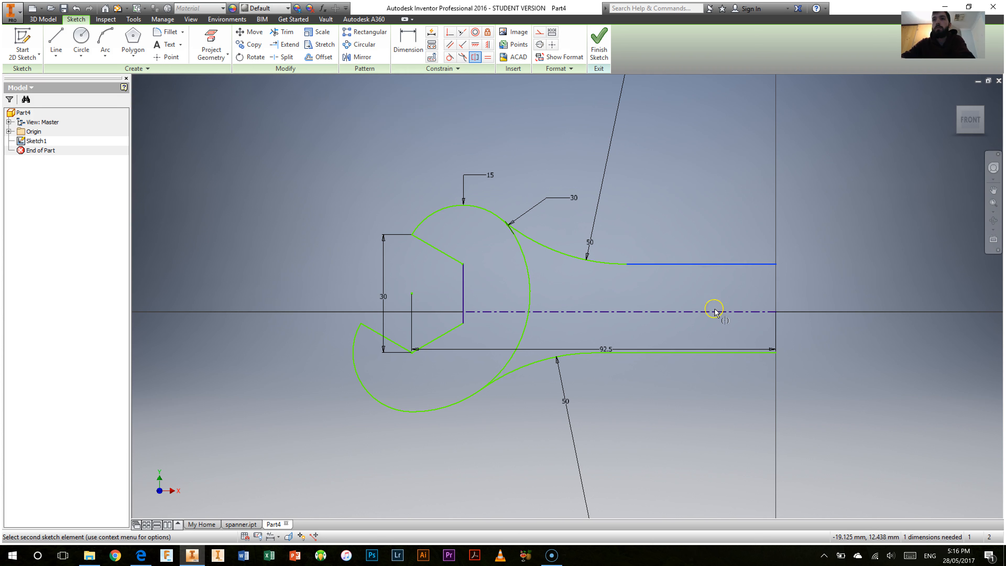
{"action": "left_click", "coordinate": [706, 352]}
{"action": "left_click", "coordinate": [706, 313]}
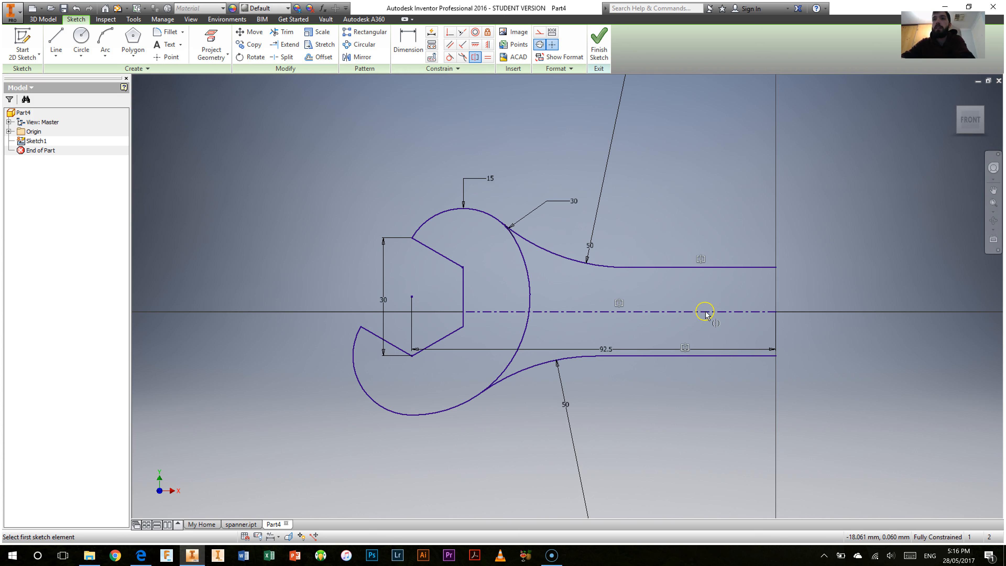
{"action": "right_click", "coordinate": [658, 401]}
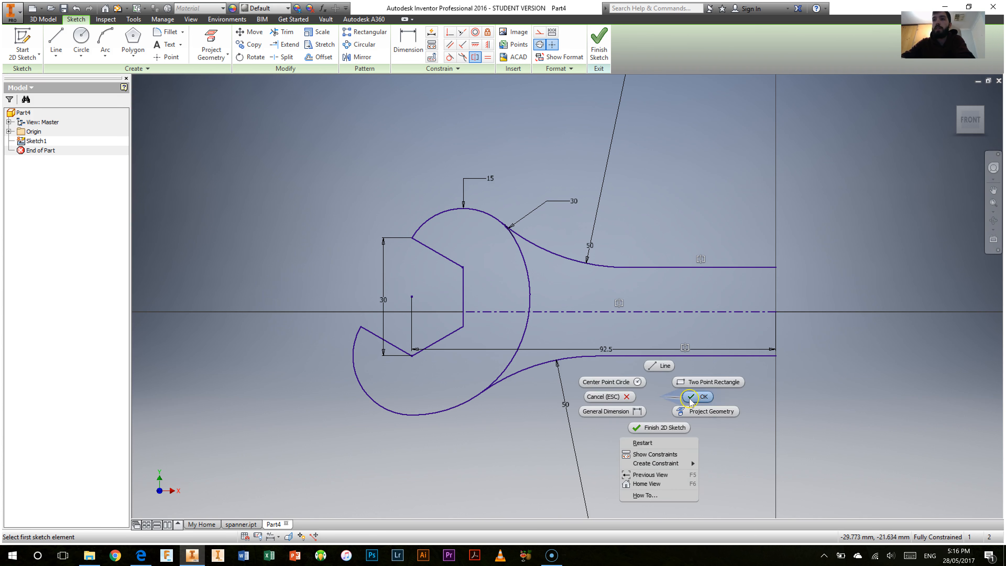
{"action": "left_click", "coordinate": [690, 397]}
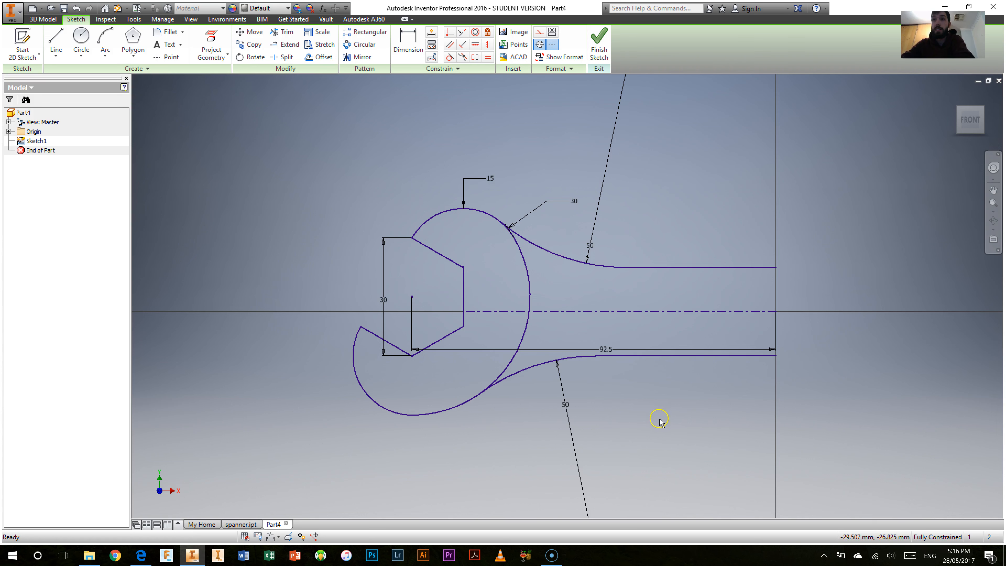
Step: Reposition the 92.5 dimension below the half spanner, clear of the handle outline
{"action": "scroll", "coordinate": [659, 421], "scroll_direction": "down", "scroll_amount": 3}
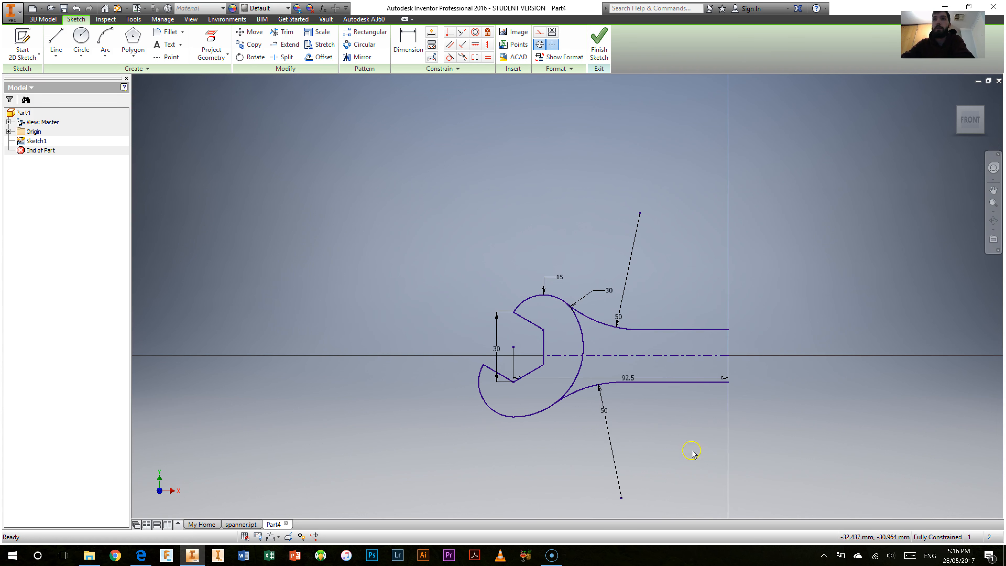
{"action": "left_click", "coordinate": [992, 191]}
{"action": "mouse_move", "coordinate": [651, 299]}
{"action": "left_mouse_down"}
{"action": "mouse_move", "coordinate": [545, 224]}
{"action": "mouse_move", "coordinate": [512, 222]}
{"action": "mouse_move", "coordinate": [485, 241]}
{"action": "mouse_move", "coordinate": [487, 249]}
{"action": "left_mouse_up"}
{"action": "right_click", "coordinate": [491, 245]}
{"action": "left_click", "coordinate": [524, 242]}
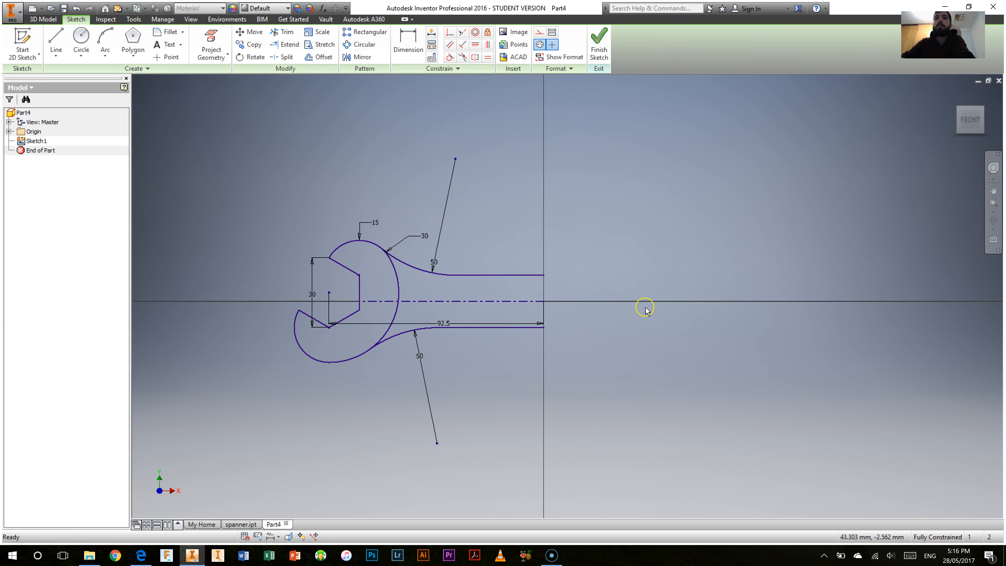
{"action": "left_click_drag", "start_coordinate": [448, 322], "coordinate": [445, 394]}
{"action": "right_click", "coordinate": [609, 345]}
{"action": "left_click", "coordinate": [581, 237]}
{"action": "left_click", "coordinate": [581, 236]}
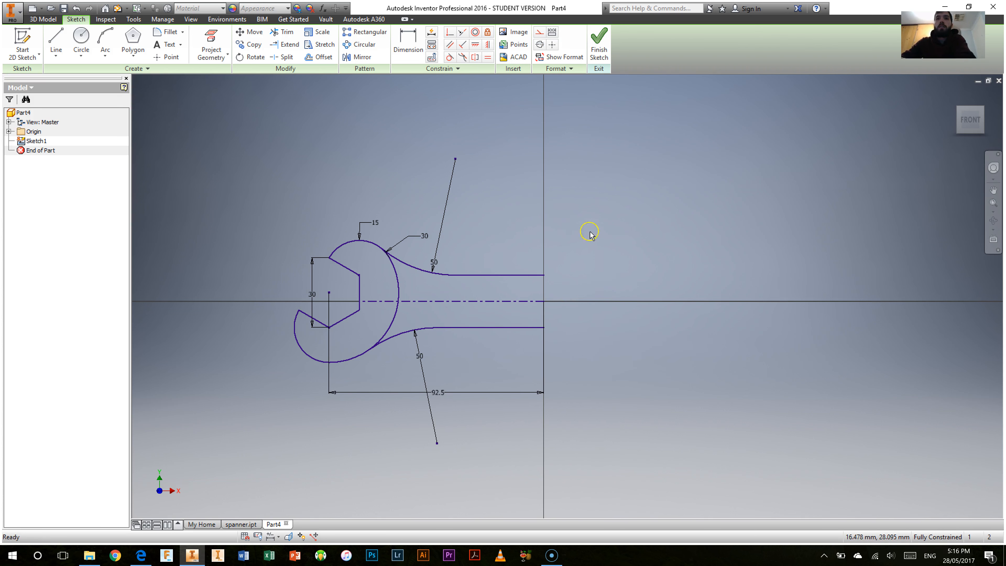
Step: Rotate a copy of the entire half spanner half a turn about the sketch origin, declining to relax dimensions or remove constraints
{"action": "left_click", "coordinate": [254, 58]}
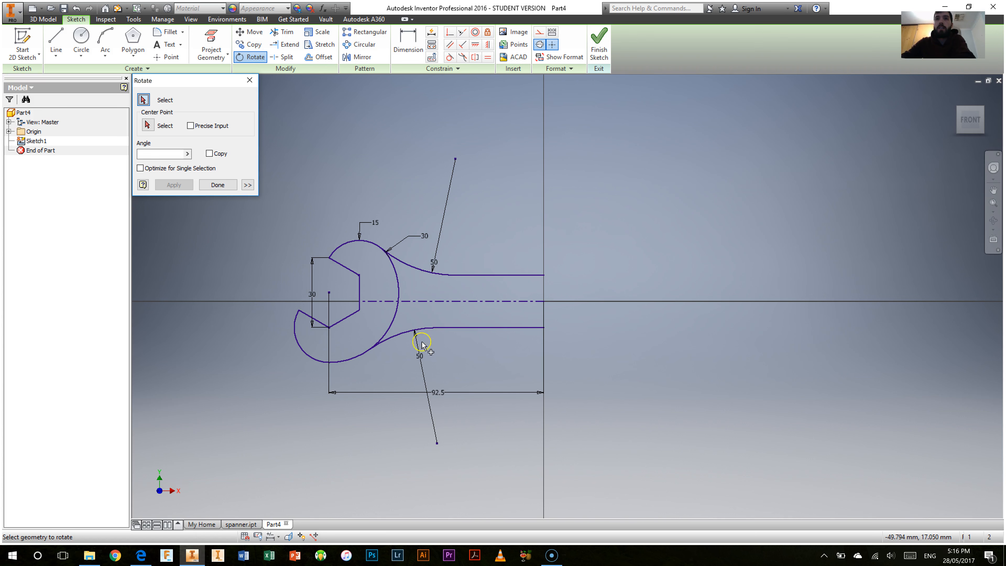
{"action": "mouse_move", "coordinate": [568, 469]}
{"action": "left_mouse_down"}
{"action": "mouse_move", "coordinate": [322, 163]}
{"action": "mouse_move", "coordinate": [270, 128]}
{"action": "left_mouse_up"}
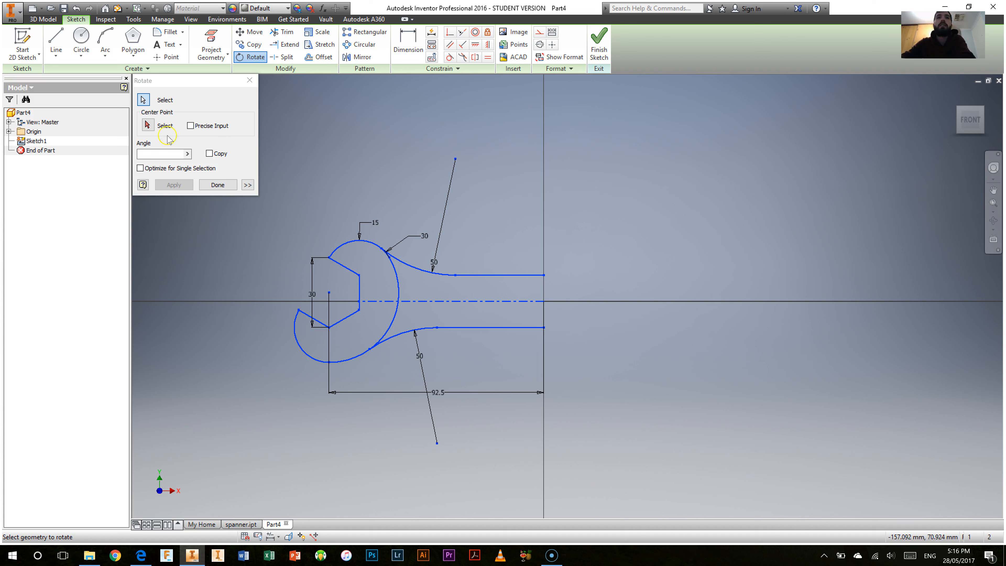
{"action": "left_click", "coordinate": [147, 126]}
{"action": "left_click", "coordinate": [542, 304]}
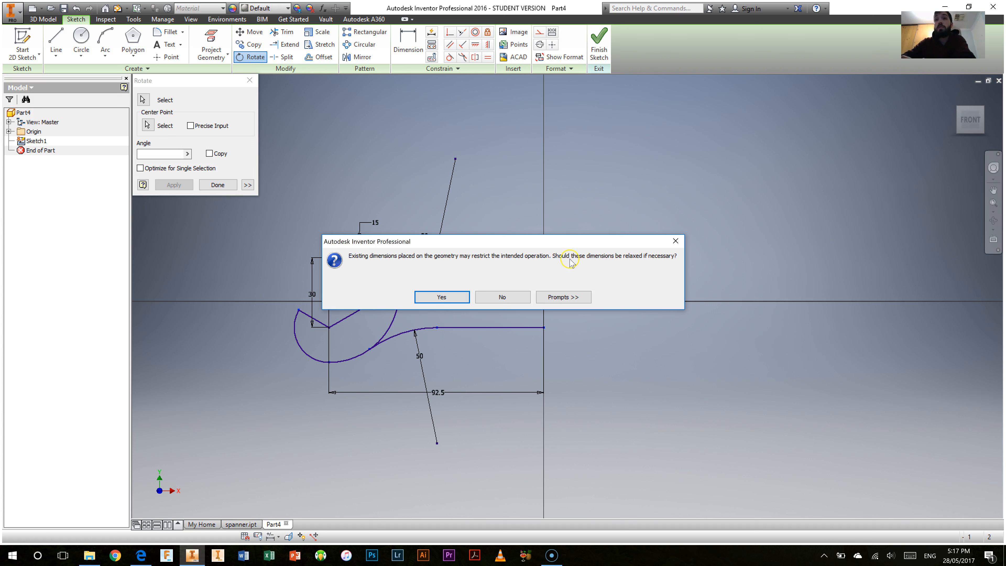
{"action": "left_click", "coordinate": [498, 298]}
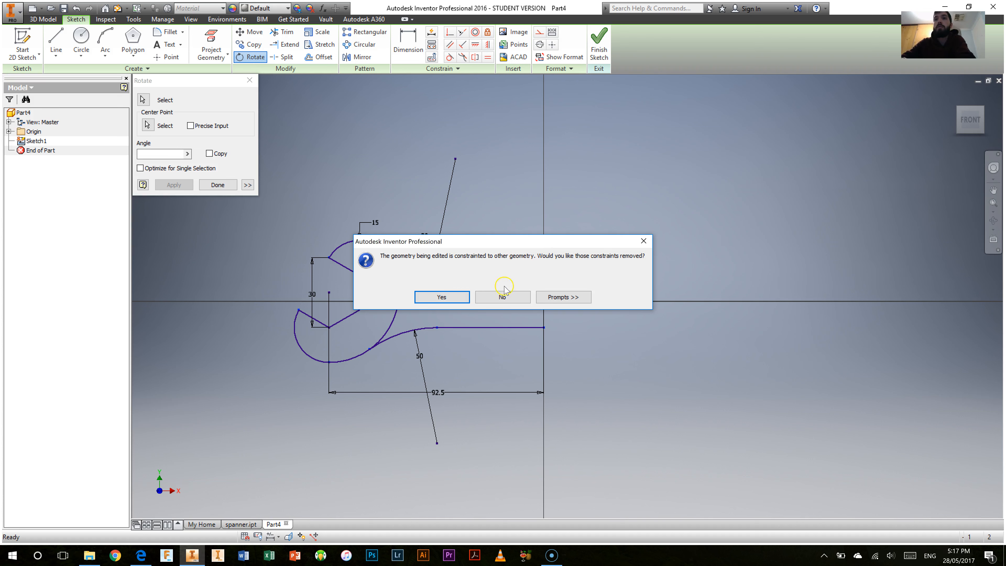
{"action": "left_click", "coordinate": [498, 300]}
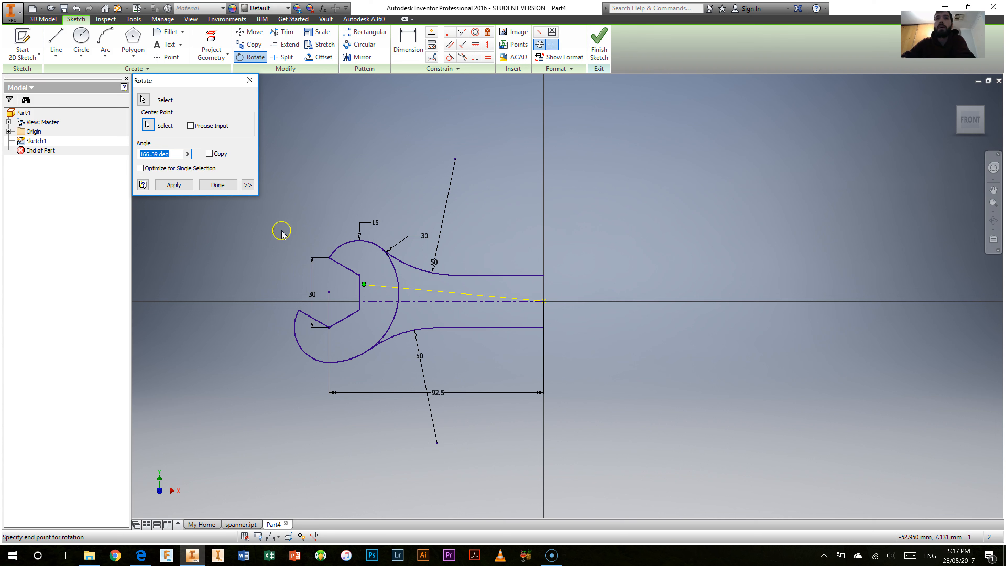
{"action": "left_click", "coordinate": [210, 155]}
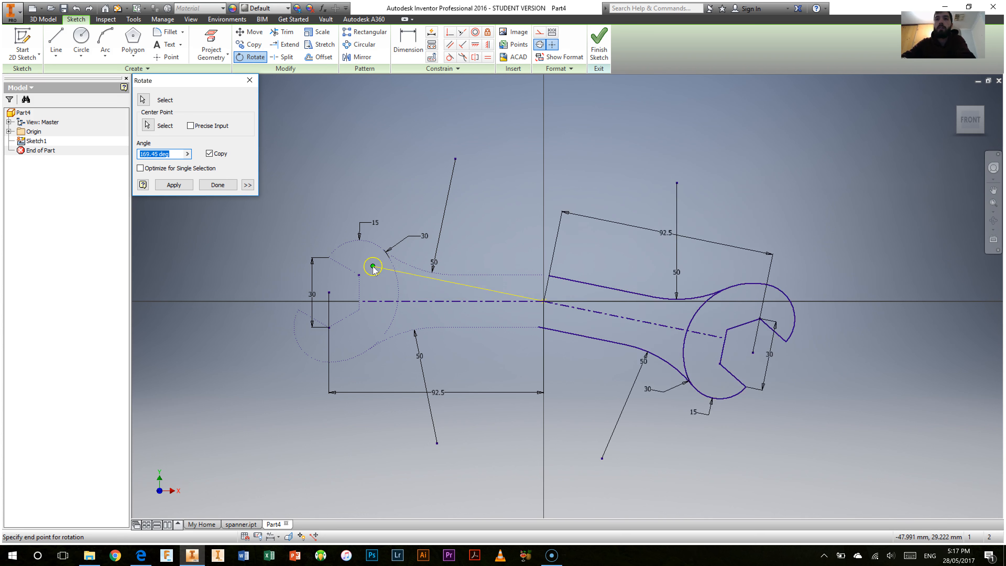
{"action": "left_click", "coordinate": [365, 302]}
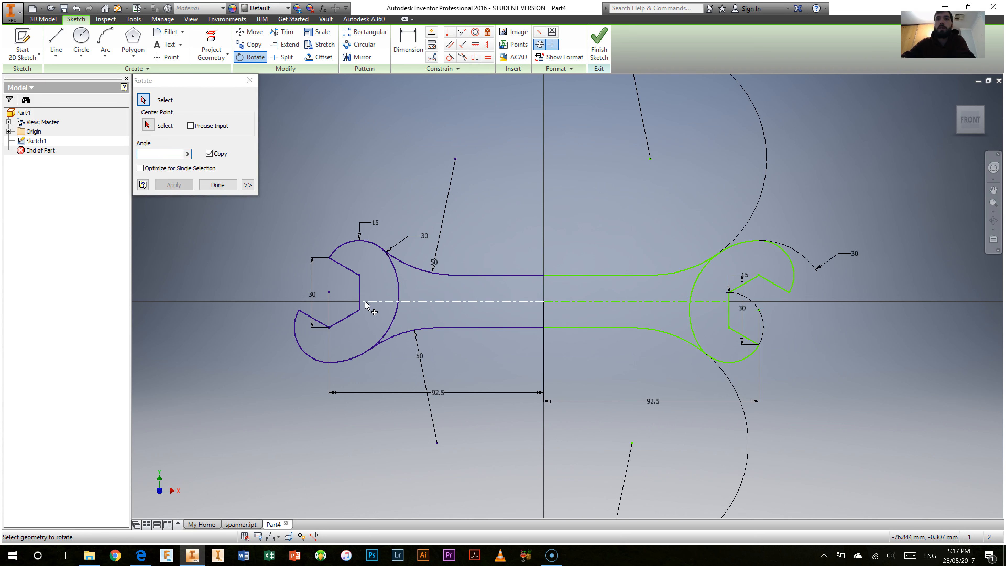
{"action": "left_click", "coordinate": [148, 155]}
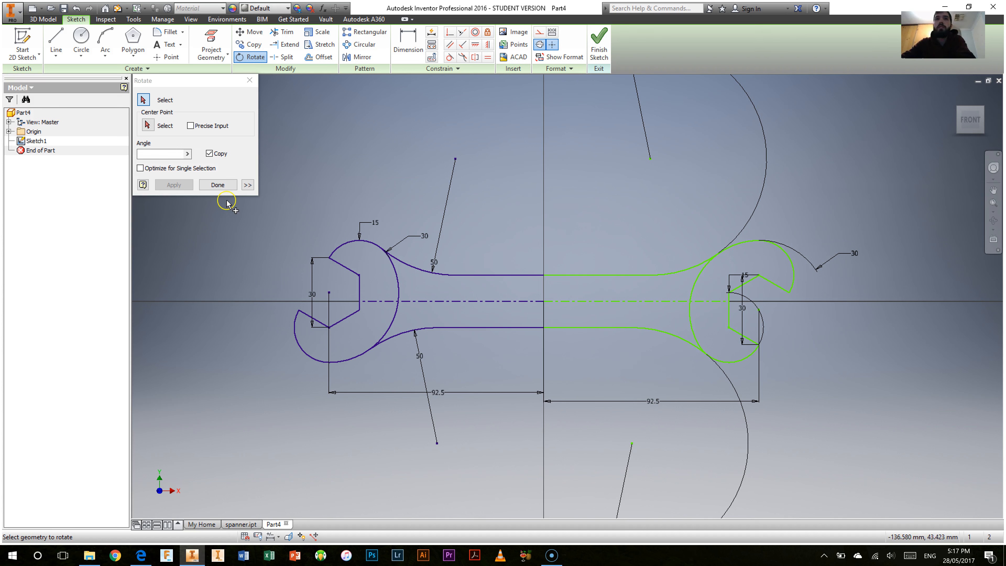
{"action": "left_click", "coordinate": [227, 185]}
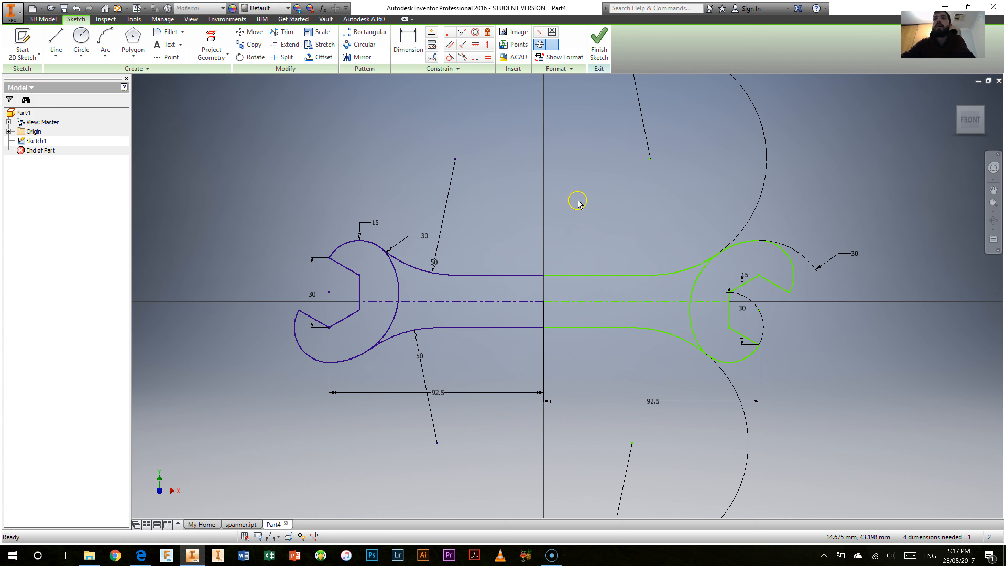
Step: Tidy the copied half's radius dimensions by moving both 50s, the 30 and the 15 beside their arcs
{"action": "scroll", "coordinate": [673, 423], "scroll_direction": "up", "scroll_amount": 3}
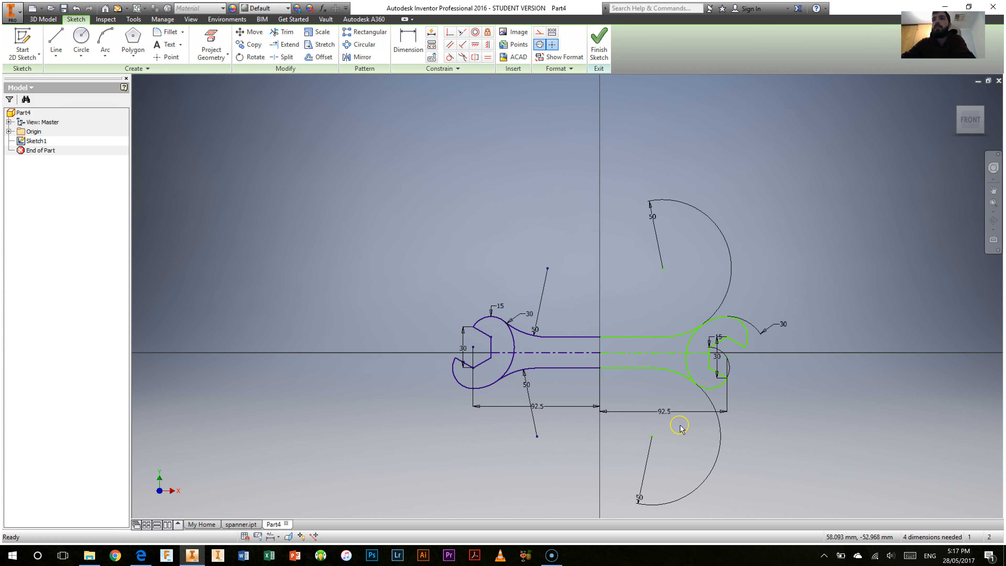
{"action": "left_click_drag", "start_coordinate": [641, 498], "coordinate": [669, 395]}
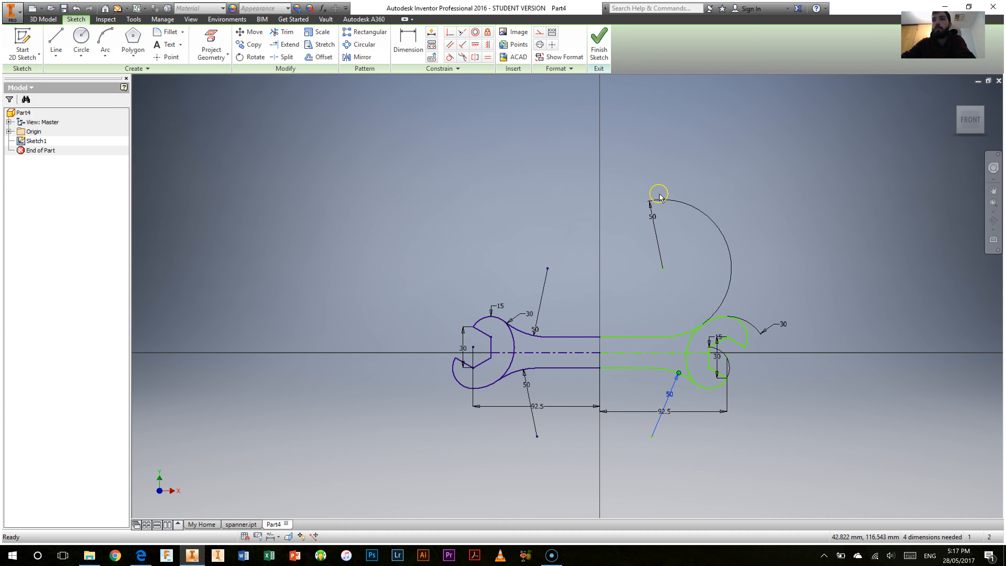
{"action": "left_click_drag", "start_coordinate": [653, 214], "coordinate": [680, 334]}
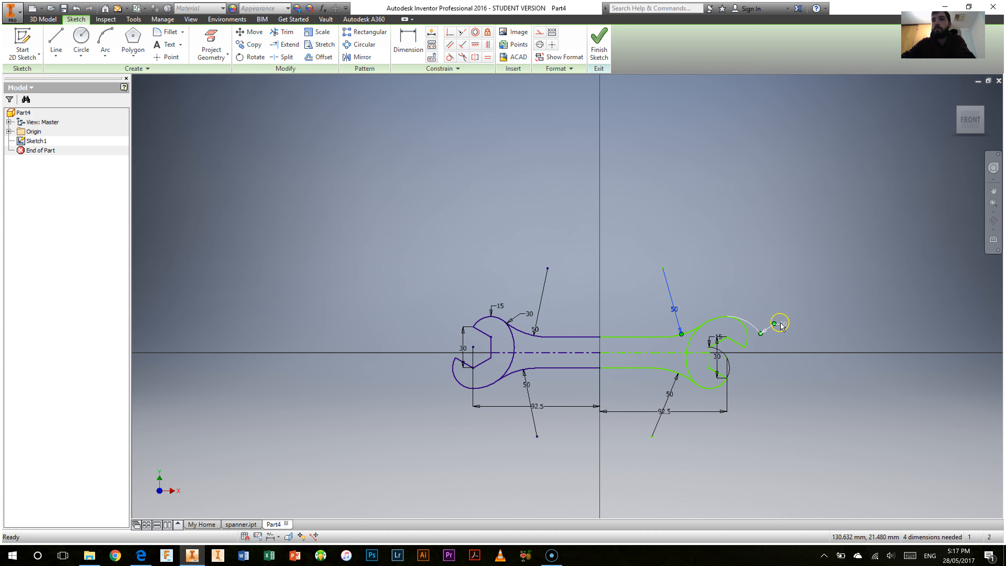
{"action": "left_click_drag", "start_coordinate": [783, 327], "coordinate": [663, 322]}
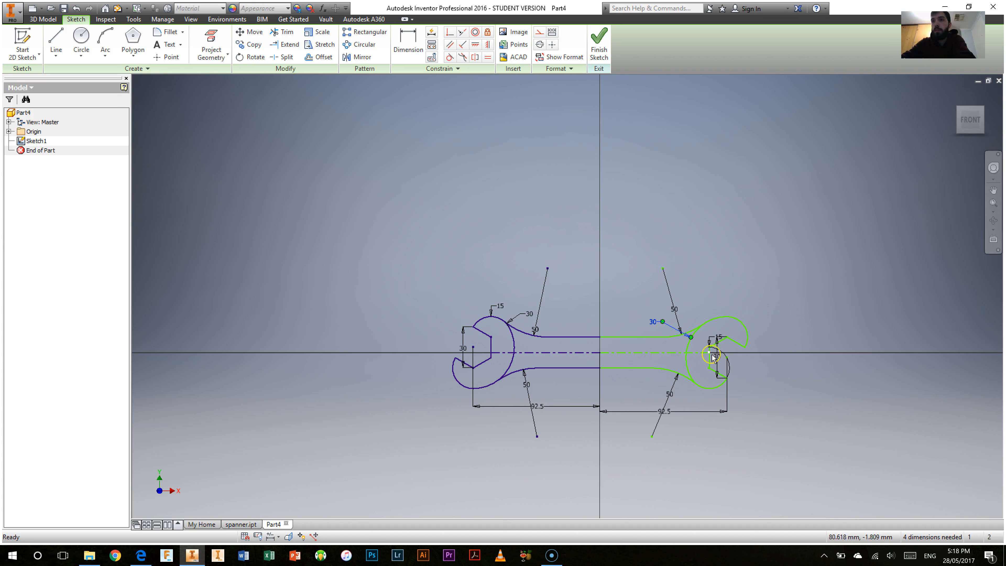
{"action": "left_click", "coordinate": [720, 337]}
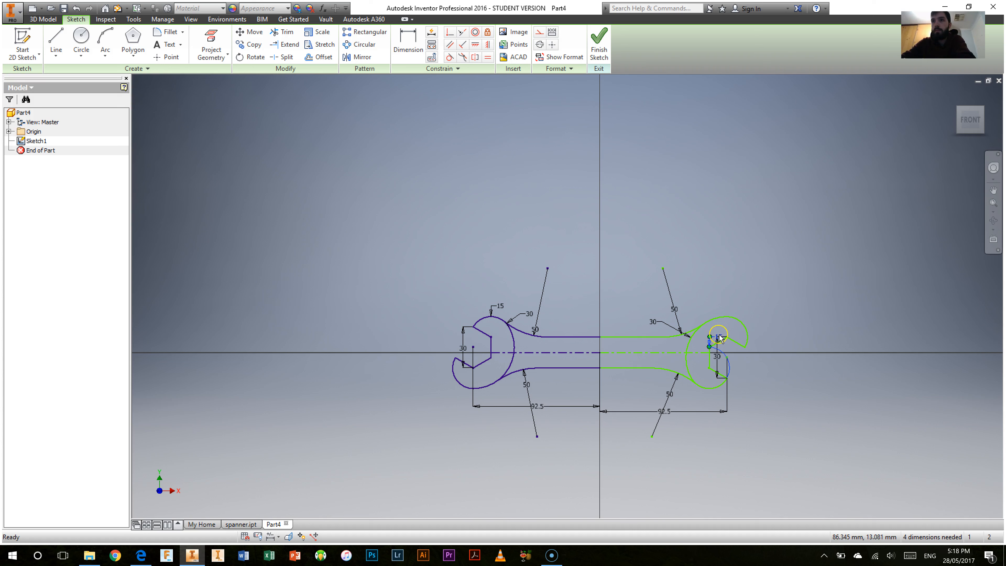
{"action": "left_click_drag", "start_coordinate": [719, 336], "coordinate": [732, 411]}
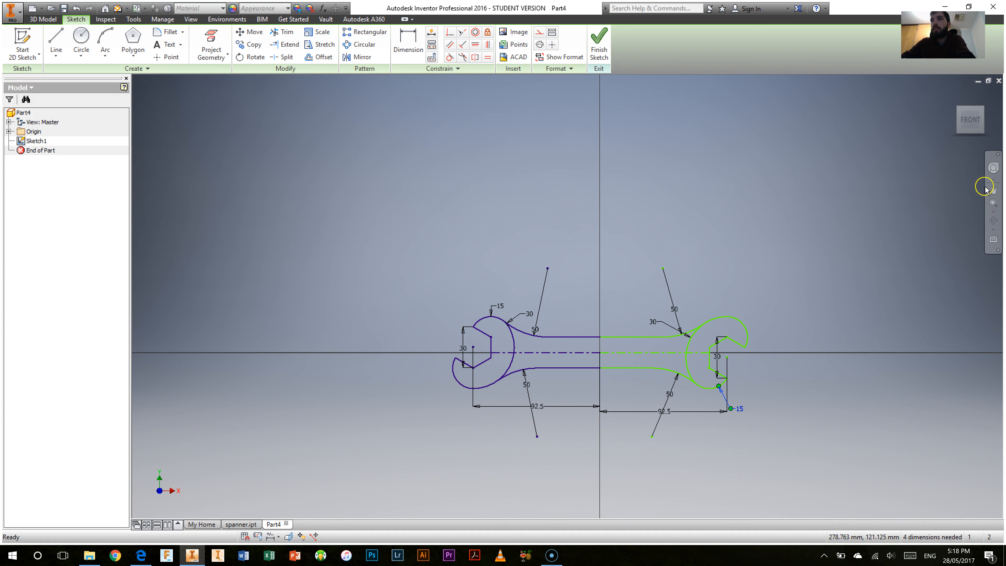
{"action": "left_click", "coordinate": [970, 120]}
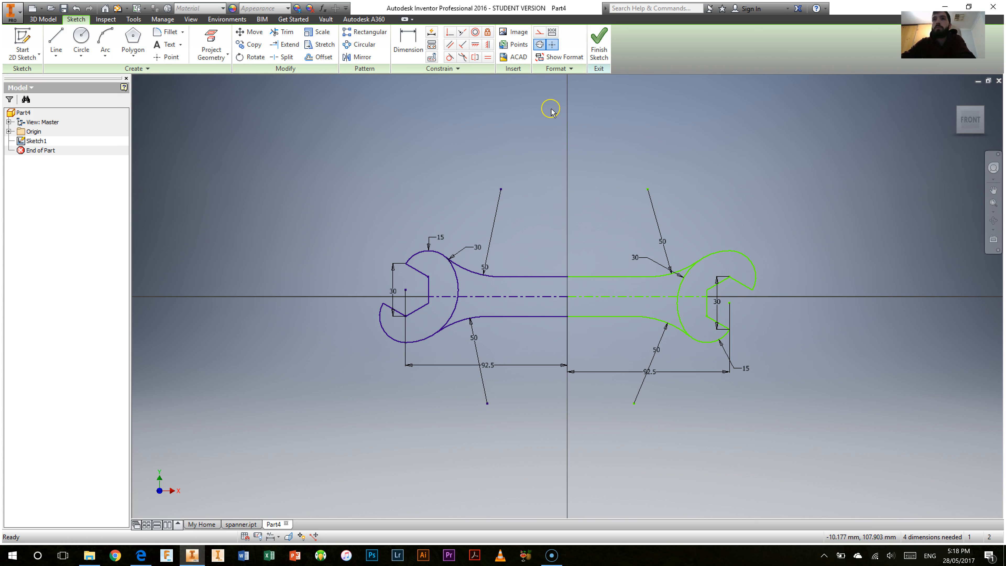
Step: Pull the copied half away from the original and make its lower handle line's inner endpoint coincident with the original lower line's endpoint
{"action": "left_click_drag", "start_coordinate": [628, 276], "coordinate": [654, 300]}
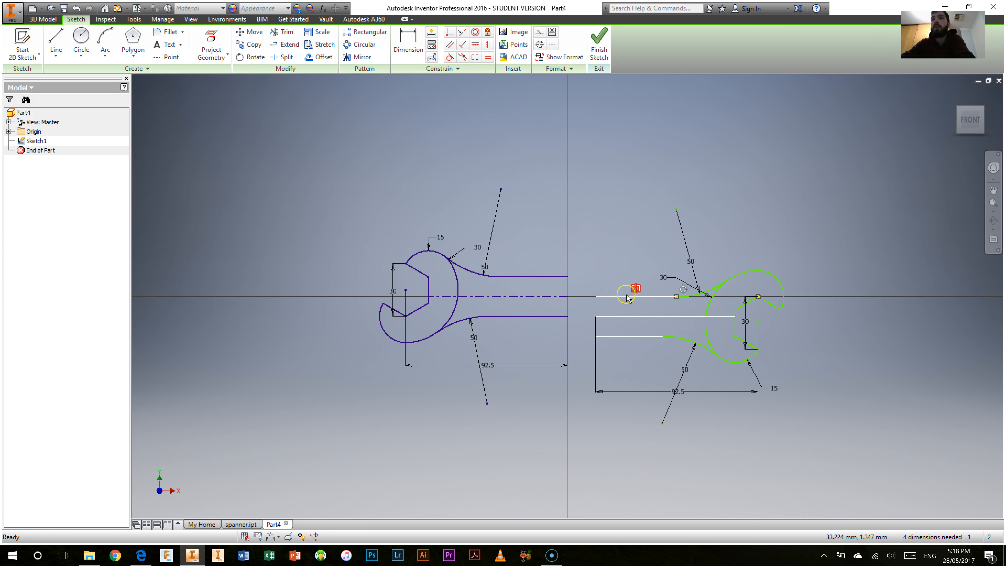
{"action": "left_click", "coordinate": [450, 35]}
{"action": "left_click", "coordinate": [595, 336]}
{"action": "left_click", "coordinate": [567, 316]}
Step: Make the two lower handle lines collinear and pull on the copied half to test its remaining freedom
{"action": "left_click", "coordinate": [462, 33]}
{"action": "left_click", "coordinate": [601, 316]}
{"action": "left_click", "coordinate": [526, 316]}
{"action": "key", "text": "Escape"}
{"action": "left_click_drag", "start_coordinate": [677, 293], "coordinate": [679, 299]}
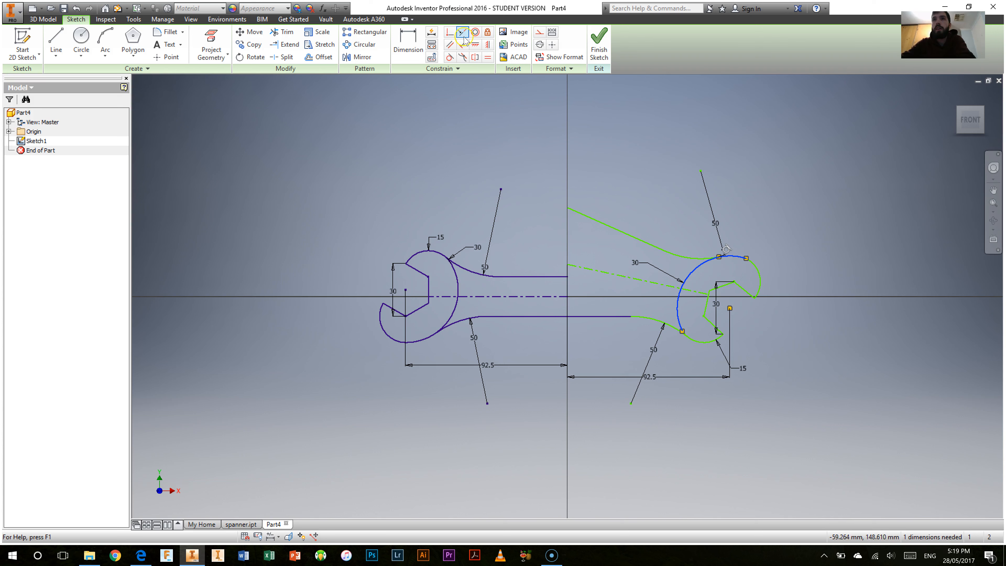
Step: Try to make the copied half's upper handle line collinear with the original half's upper handle line
{"action": "left_click", "coordinate": [595, 220]}
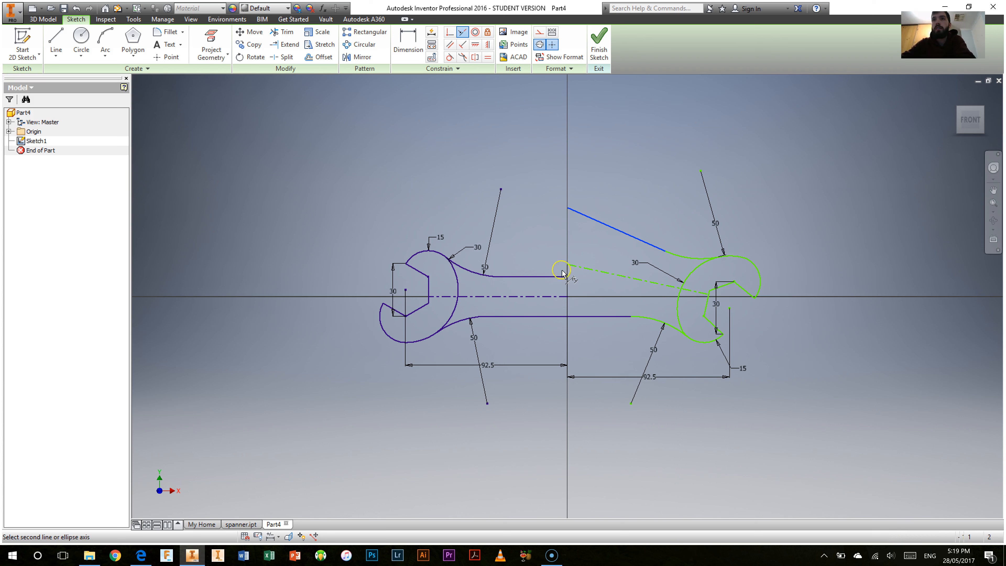
{"action": "left_click", "coordinate": [553, 278]}
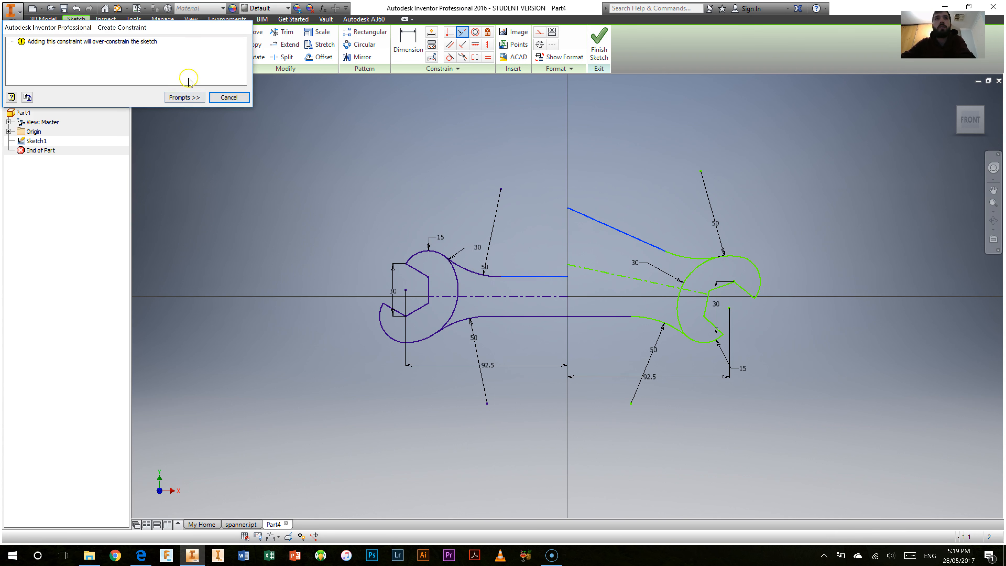
{"action": "left_click", "coordinate": [229, 97]}
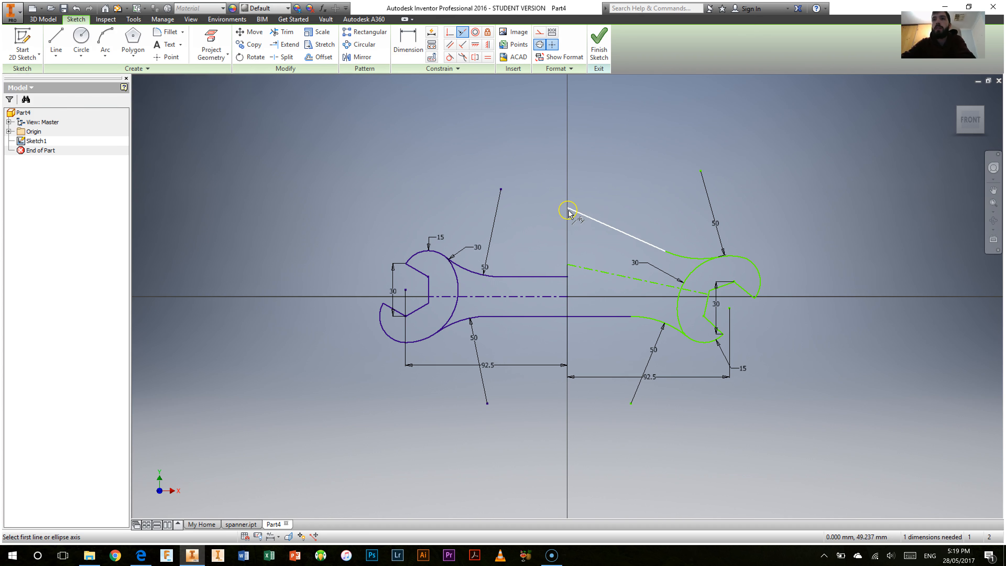
Step: Constrain the copied upper handle line to the original upper line's inner endpoint and move the copied jaw's 30 mm dimension clear of the head
{"action": "left_click", "coordinate": [567, 276]}
{"action": "left_click", "coordinate": [587, 217]}
{"action": "key", "text": "Escape"}
{"action": "left_click_drag", "start_coordinate": [716, 299], "coordinate": [780, 293]}
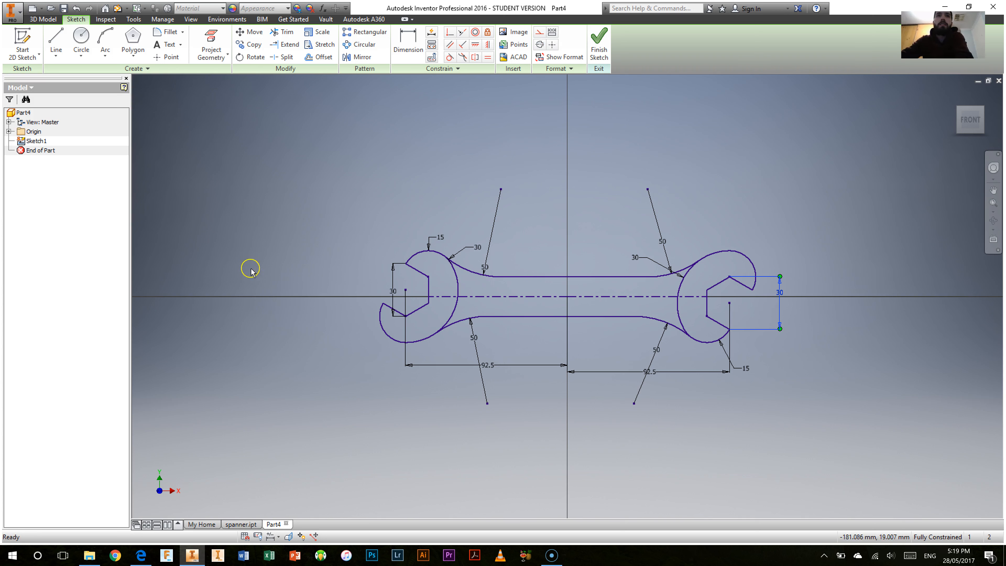
Step: Finish the sketch and extrude both spanner head profiles symmetrically about the sketch plane by 6 mm
{"action": "left_click", "coordinate": [598, 44]}
{"action": "scroll", "coordinate": [554, 277], "scroll_direction": "down", "scroll_amount": 8}
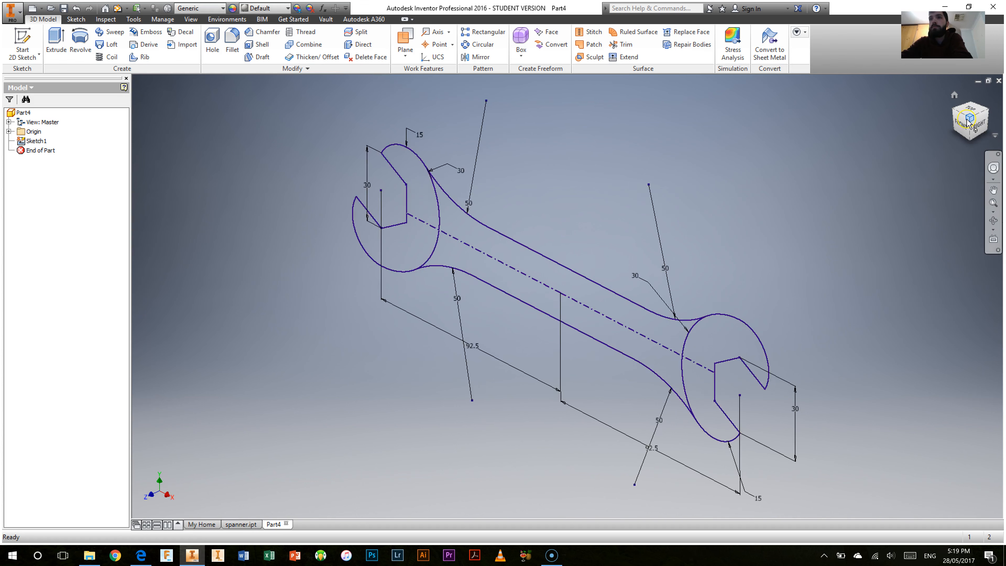
{"action": "left_click", "coordinate": [54, 41]}
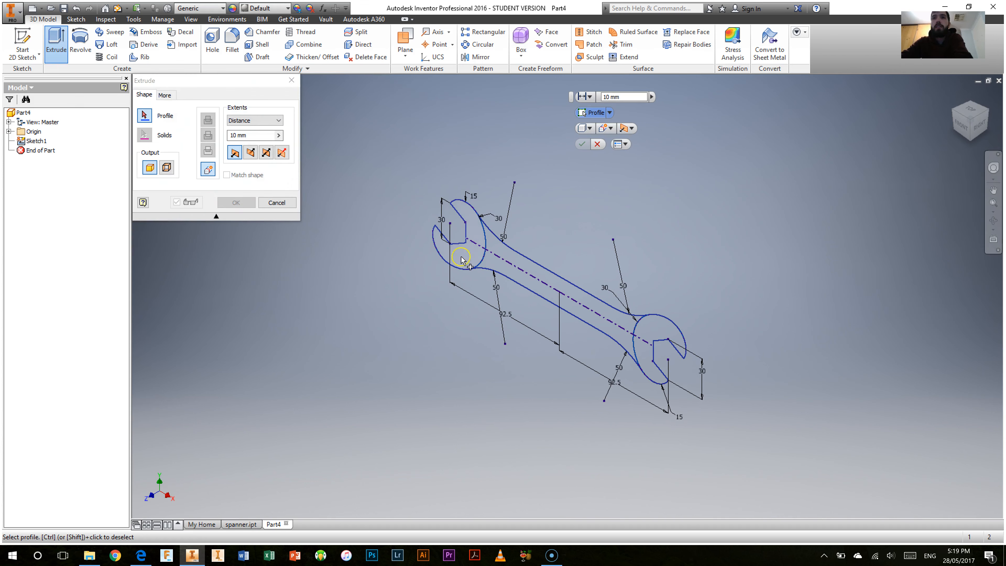
{"action": "left_click", "coordinate": [470, 257]}
{"action": "left_click", "coordinate": [644, 344]}
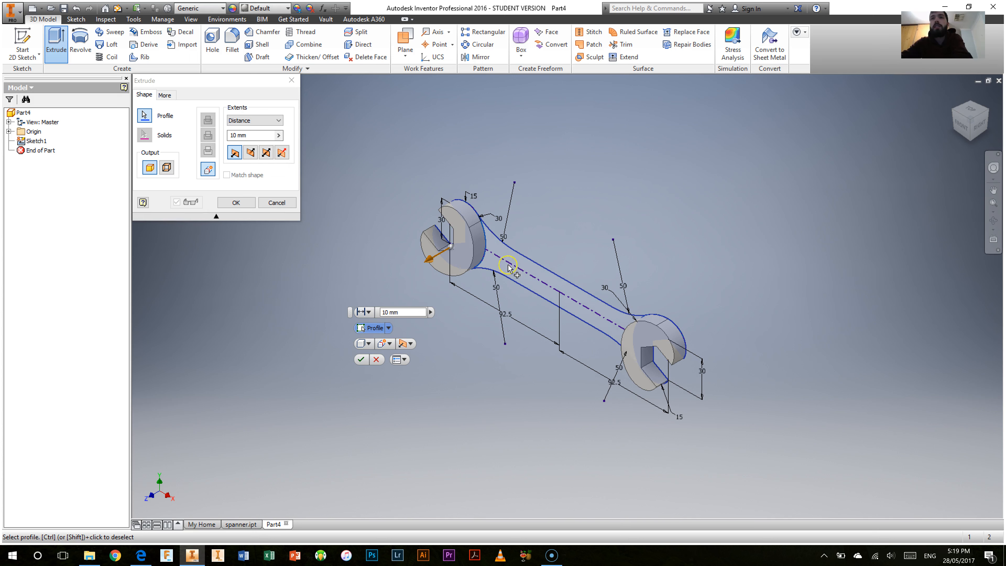
{"action": "left_click", "coordinate": [265, 154]}
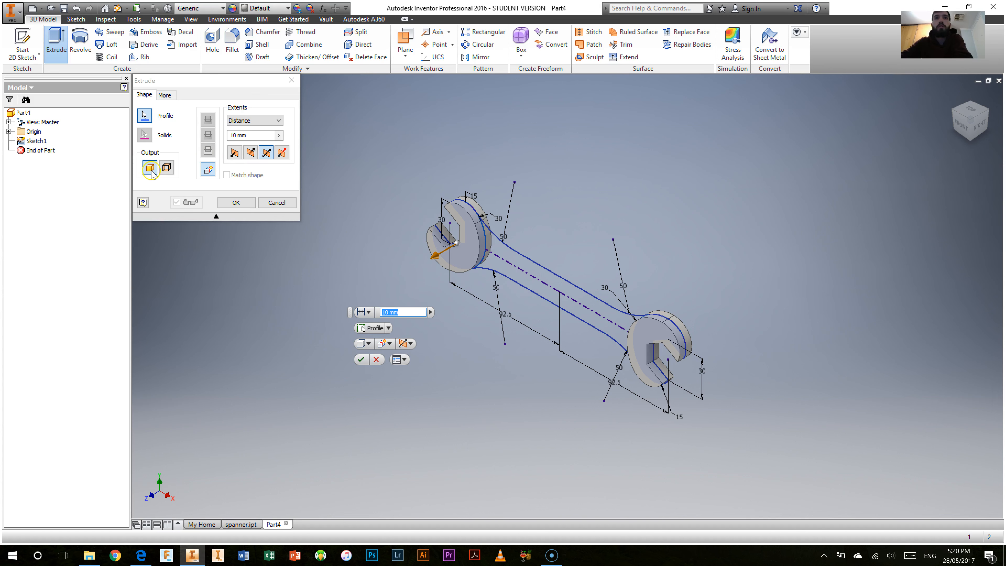
{"action": "type", "text": "5"}
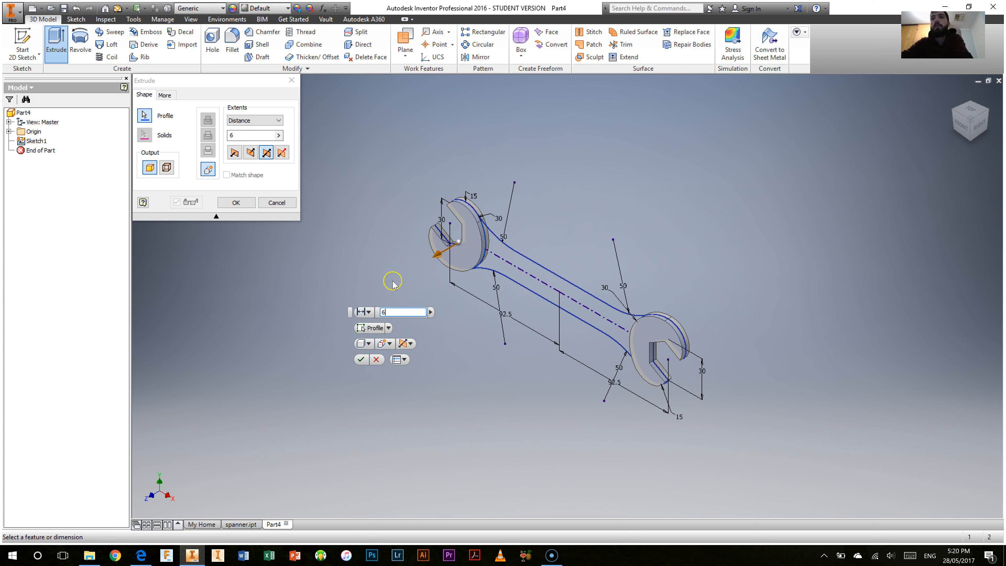
{"action": "left_click", "coordinate": [362, 358]}
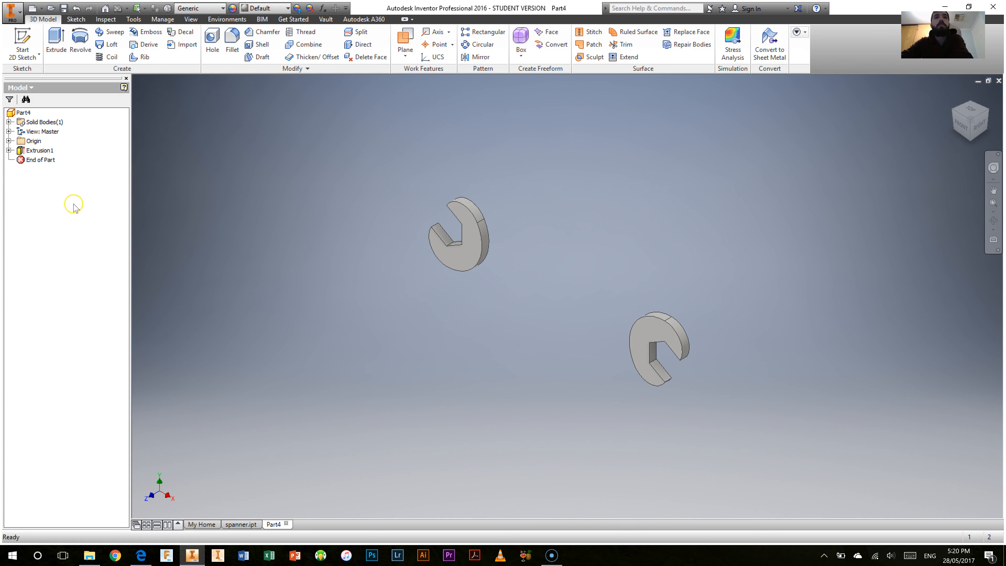
Step: Share the sketch used by the heads' extrusion and extrude the handle profile between the heads, thinner than the heads
{"action": "left_click", "coordinate": [9, 150]}
{"action": "right_click", "coordinate": [47, 159]}
{"action": "left_click", "coordinate": [72, 206]}
{"action": "left_click", "coordinate": [56, 39]}
{"action": "left_click", "coordinate": [559, 292]}
{"action": "scroll", "coordinate": [536, 324], "scroll_direction": "down", "scroll_amount": 4}
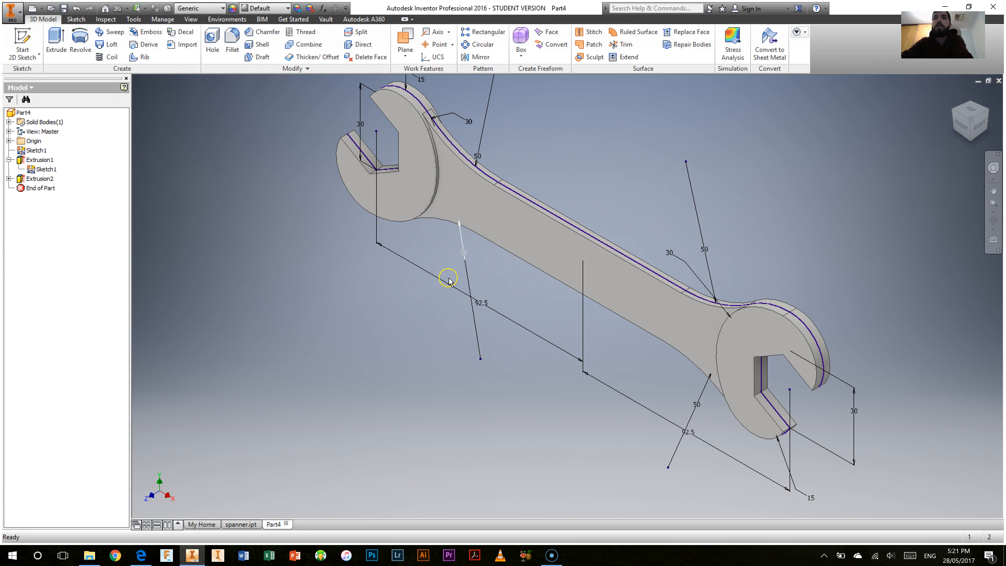
{"action": "left_click", "coordinate": [232, 42]}
{"action": "left_click", "coordinate": [439, 175]}
{"action": "left_click", "coordinate": [448, 175]}
{"action": "left_click", "coordinate": [728, 325]}
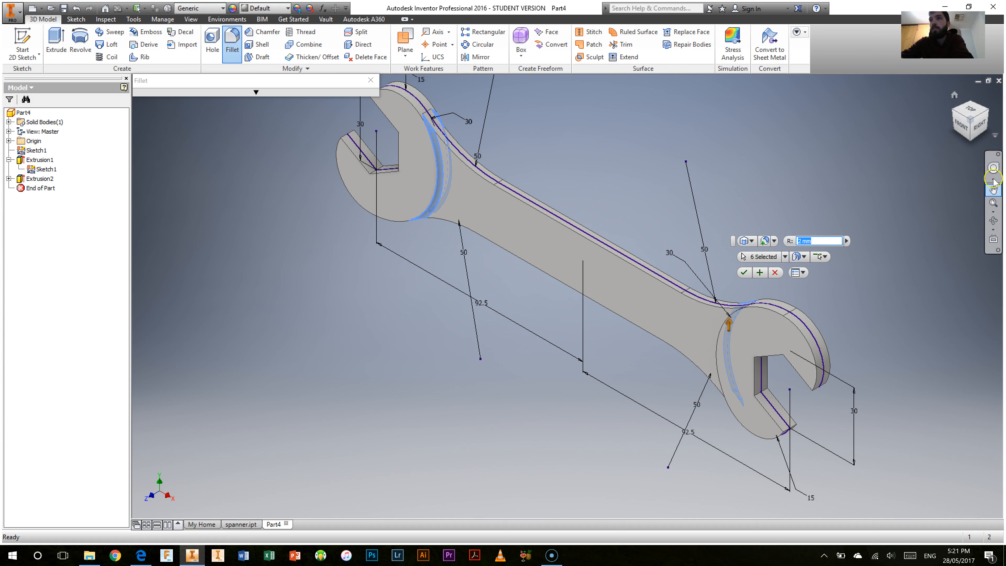
{"action": "left_click", "coordinate": [955, 113]}
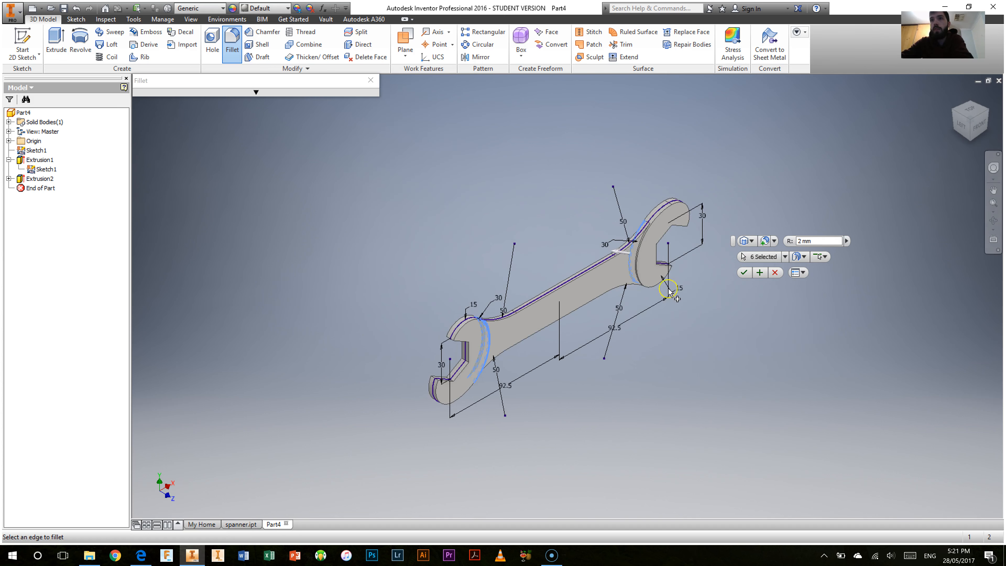
{"action": "key", "text": "Escape"}
Step: Fillet the outer and inner curved edges where both heads step down to the handle with a 2 mm radius
{"action": "left_click", "coordinate": [232, 43]}
{"action": "left_click", "coordinate": [635, 260]}
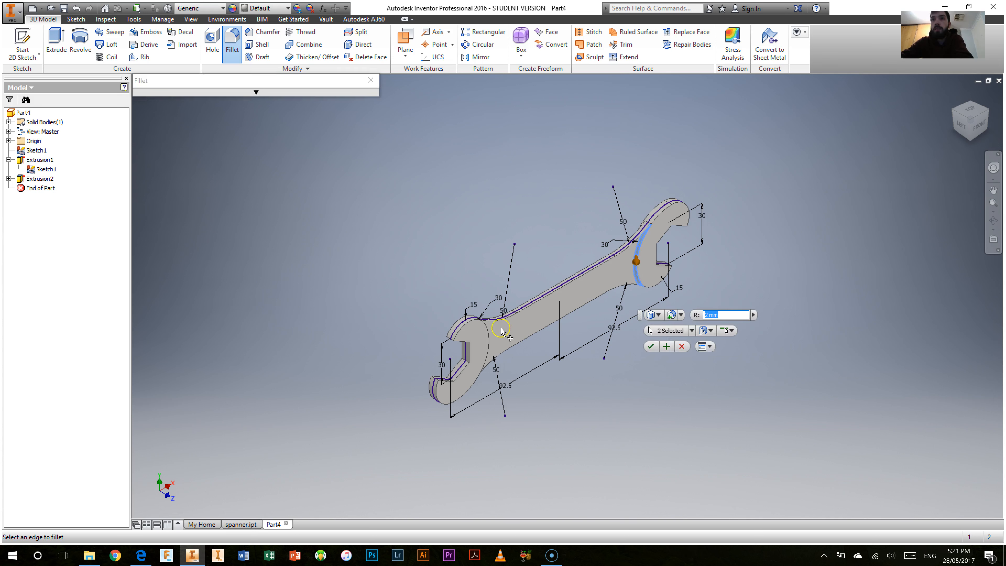
{"action": "left_click", "coordinate": [987, 111]}
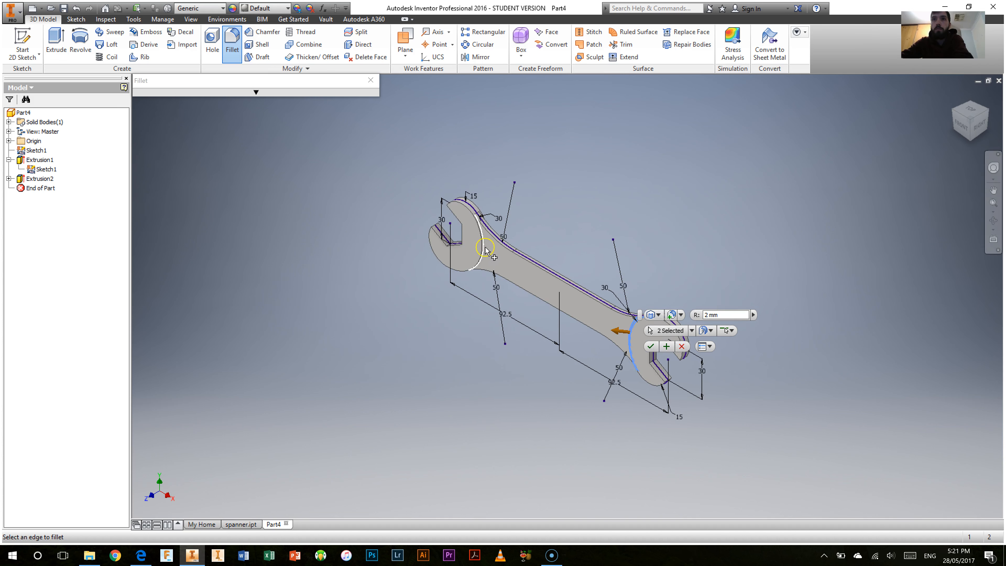
{"action": "left_click", "coordinate": [485, 249]}
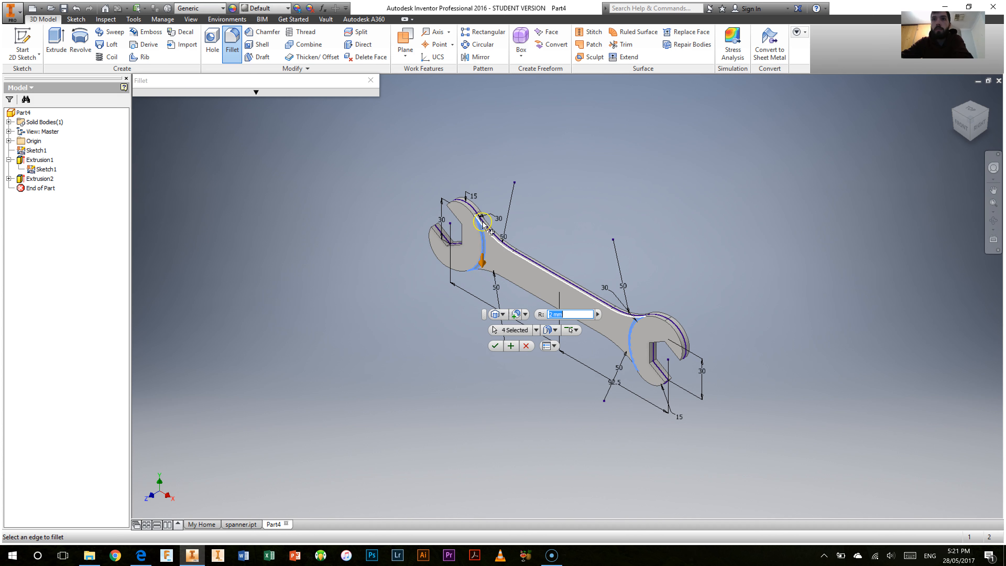
{"action": "left_click", "coordinate": [490, 247]}
{"action": "left_click", "coordinate": [953, 113]}
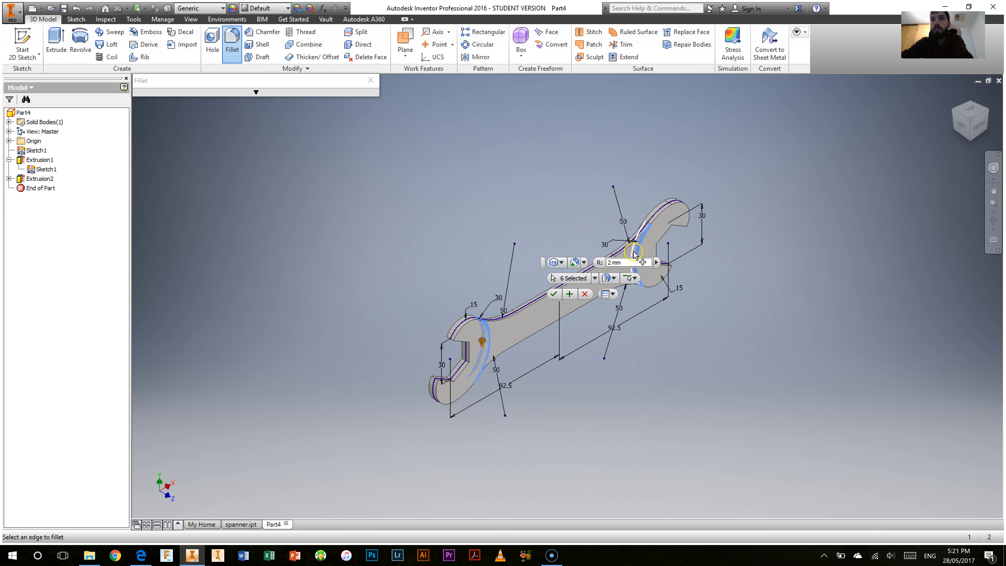
{"action": "left_click", "coordinate": [634, 253]}
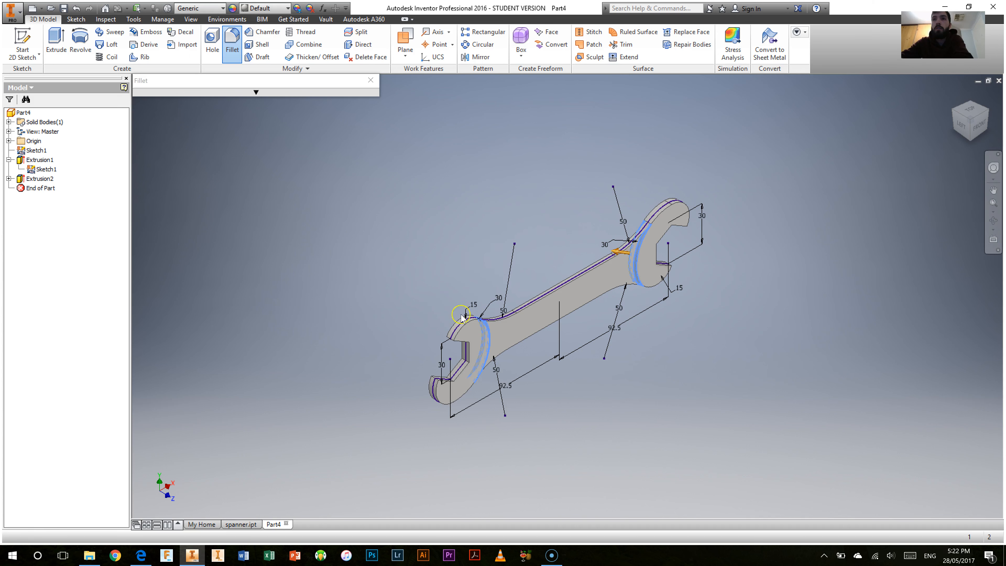
{"action": "key", "text": "Return"}
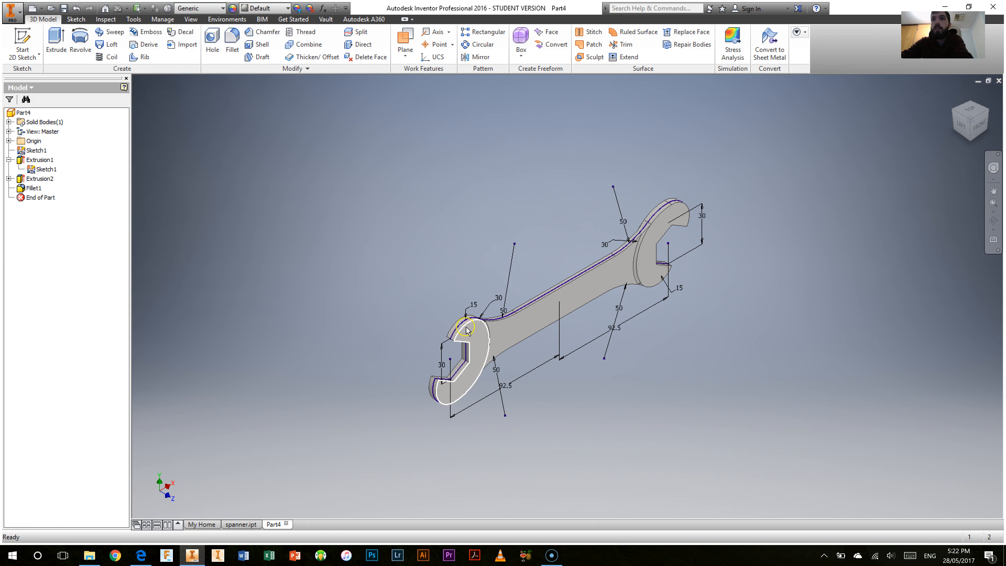
{"action": "left_click", "coordinate": [977, 119]}
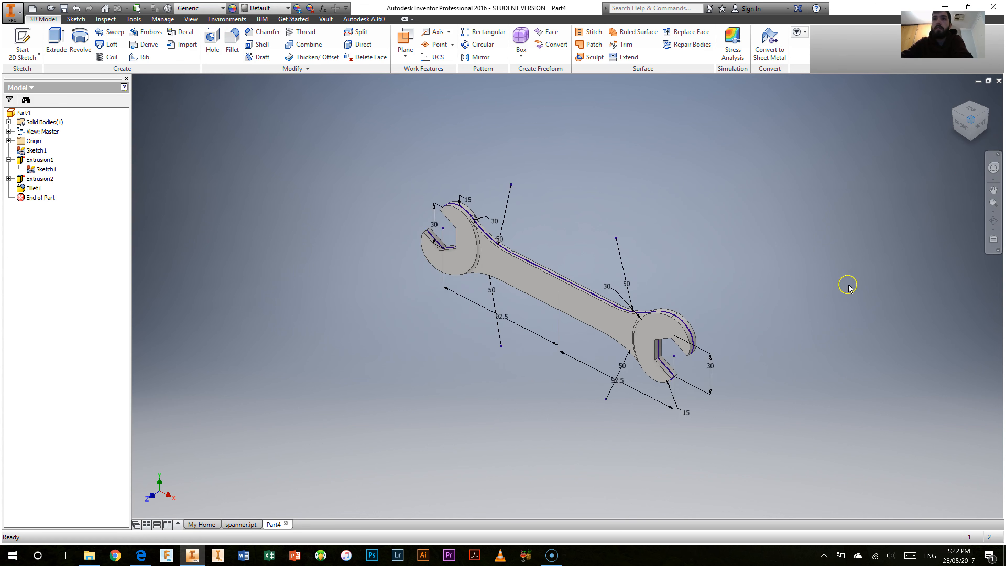